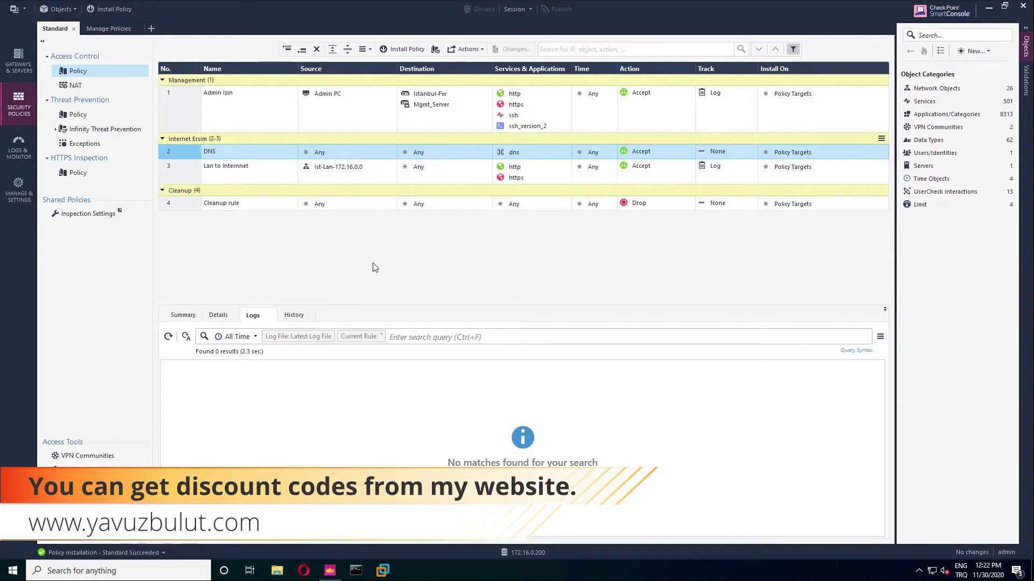
# Step: Enable the URL Filtering blade in the Istanbul-Fw gateway's general properties
pyautogui.click(22, 67)
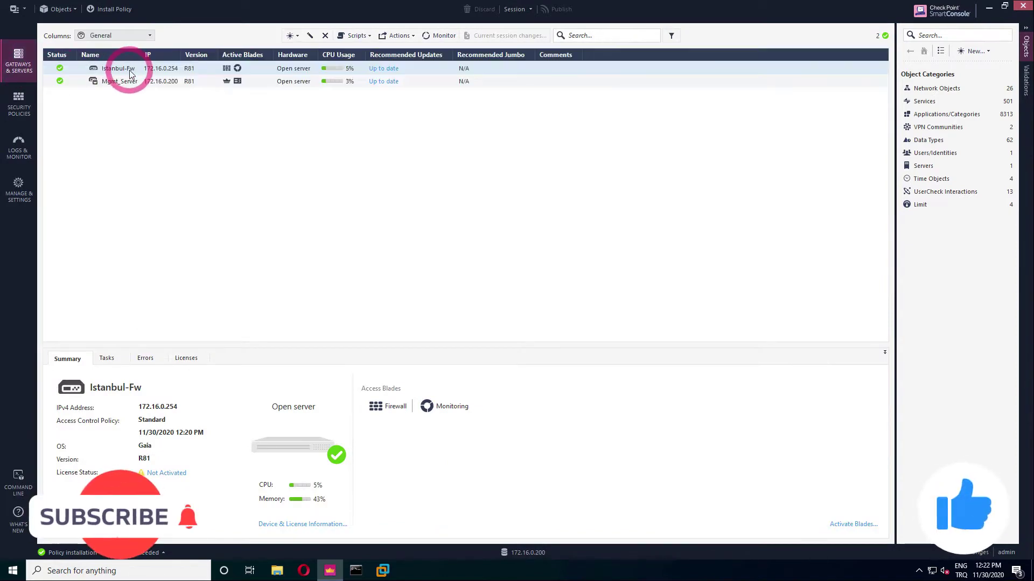
pyautogui.click(129, 68)
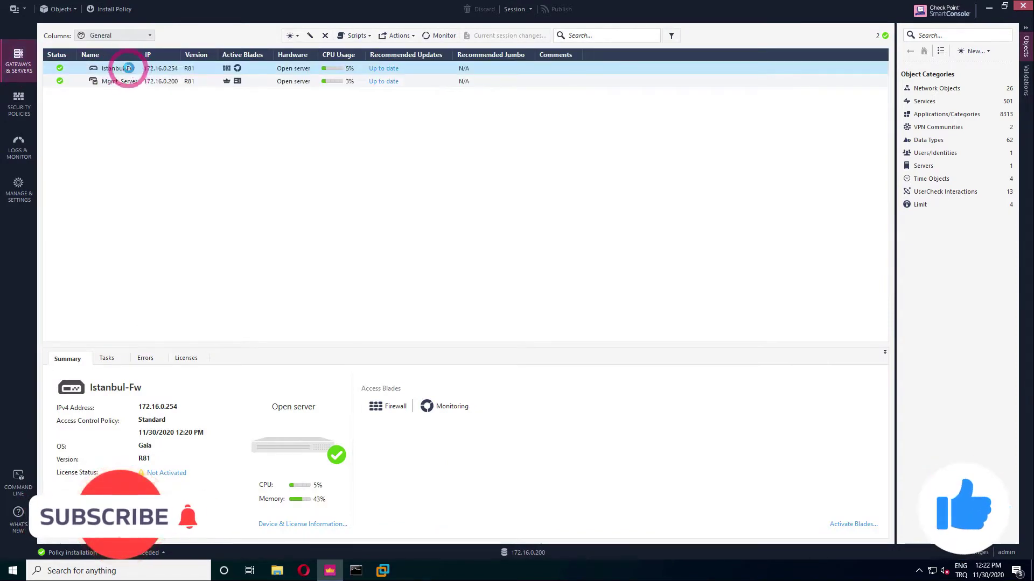
pyautogui.doubleClick(129, 69)
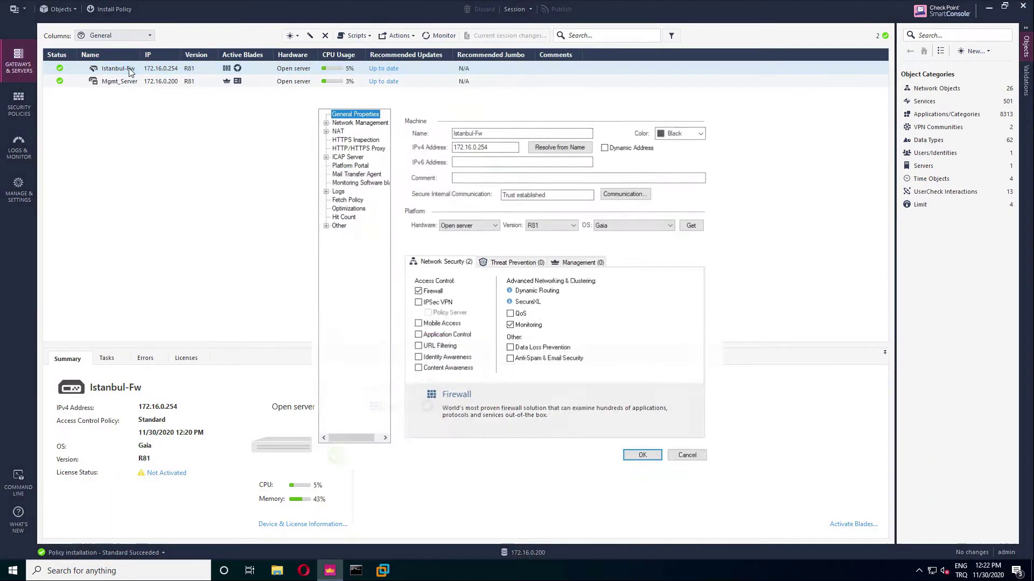
pyautogui.click(418, 346)
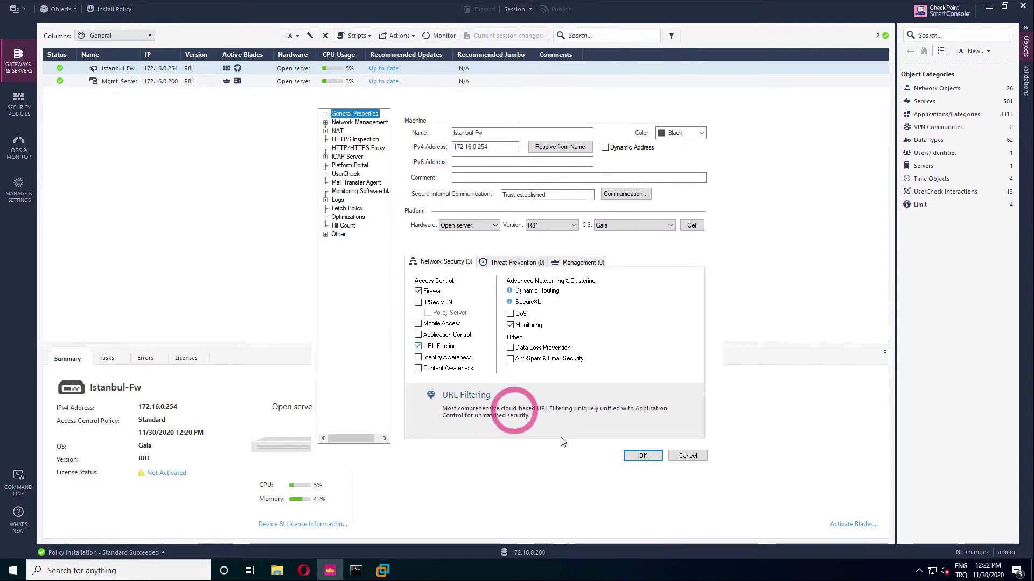
pyautogui.click(641, 456)
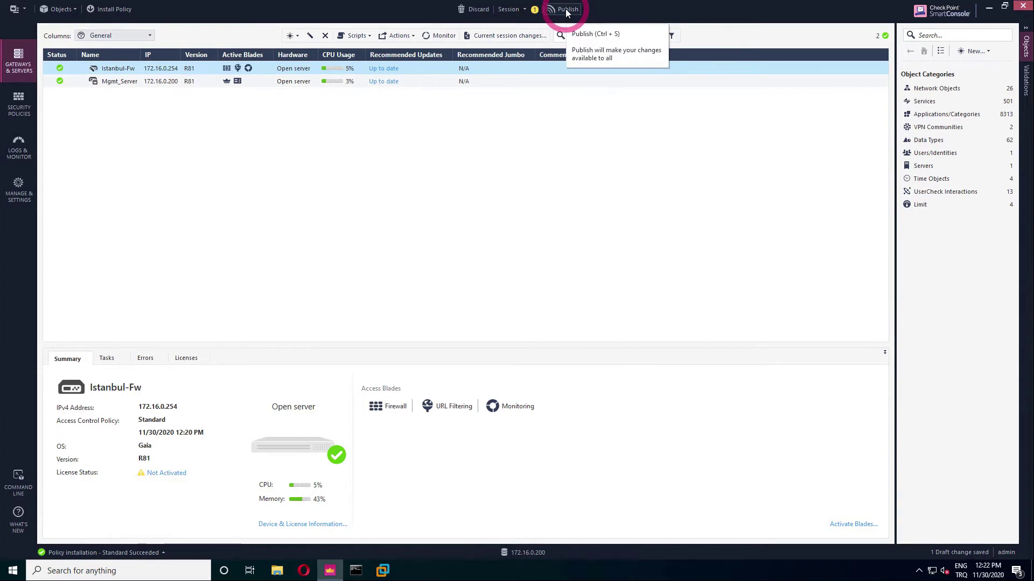
# Step: Publish the gateway change and install the policy
pyautogui.click(567, 356)
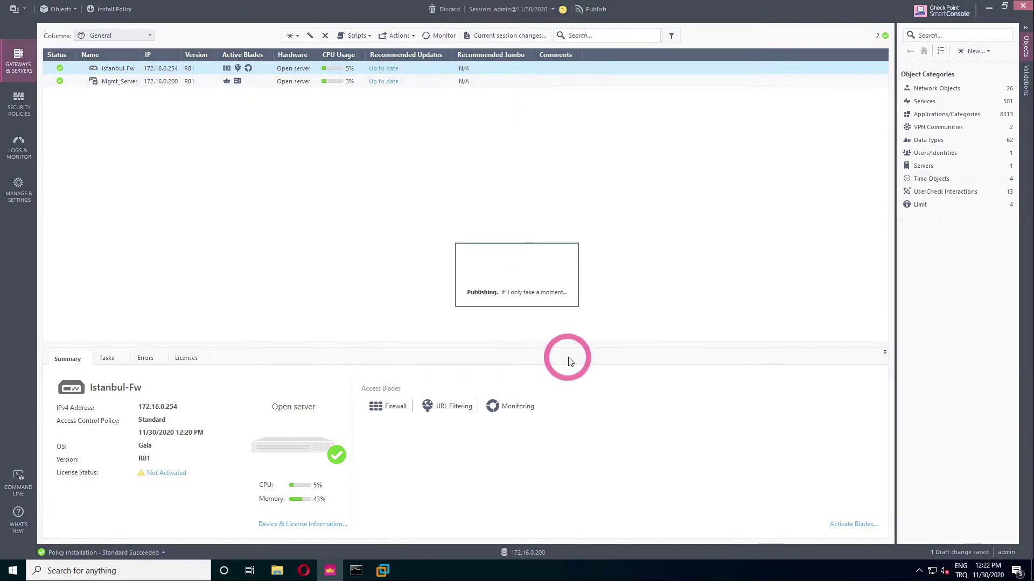
pyautogui.click(104, 9)
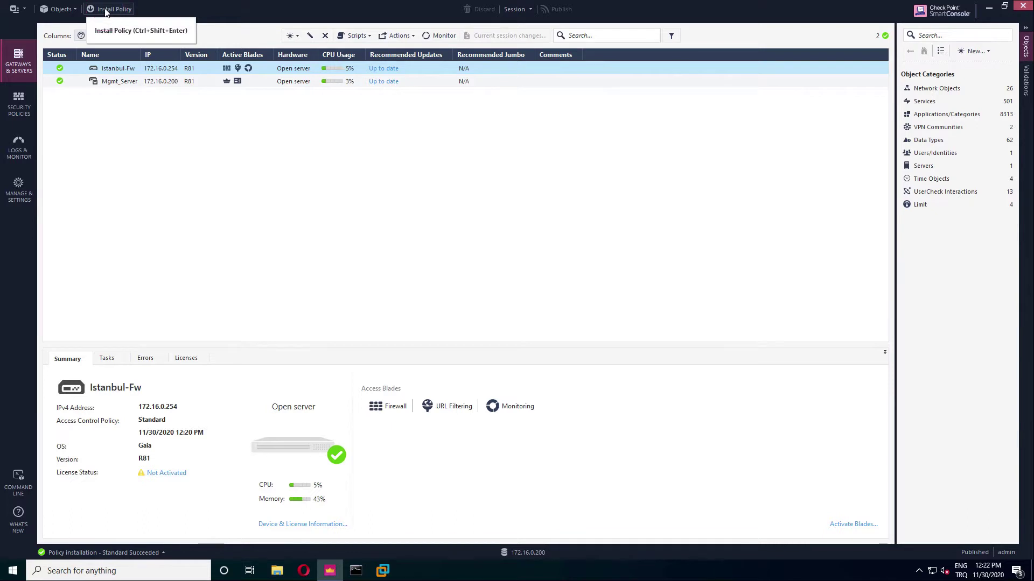
pyautogui.click(682, 436)
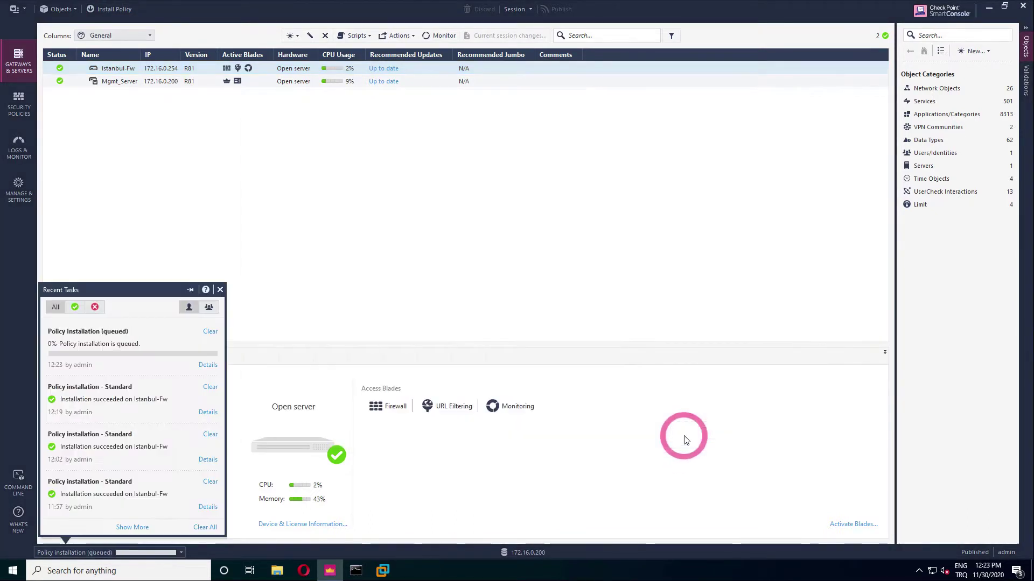
pyautogui.moveTo(560, 419); pyautogui.dragTo(129, 356)
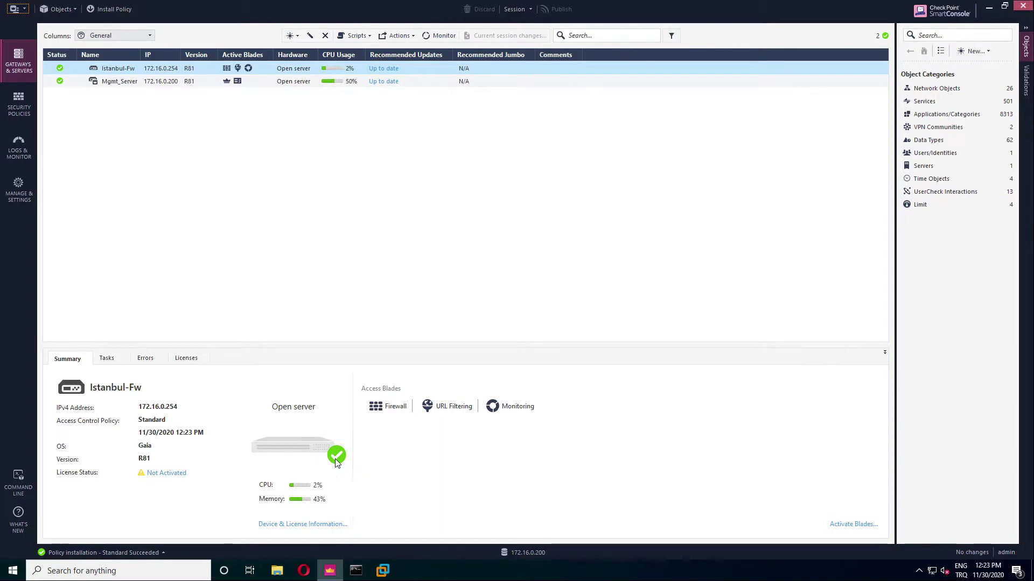
# Step: Check Istanbul-Fw's device status and the license status and expiration of its URL Filtering blade
pyautogui.click(301, 524)
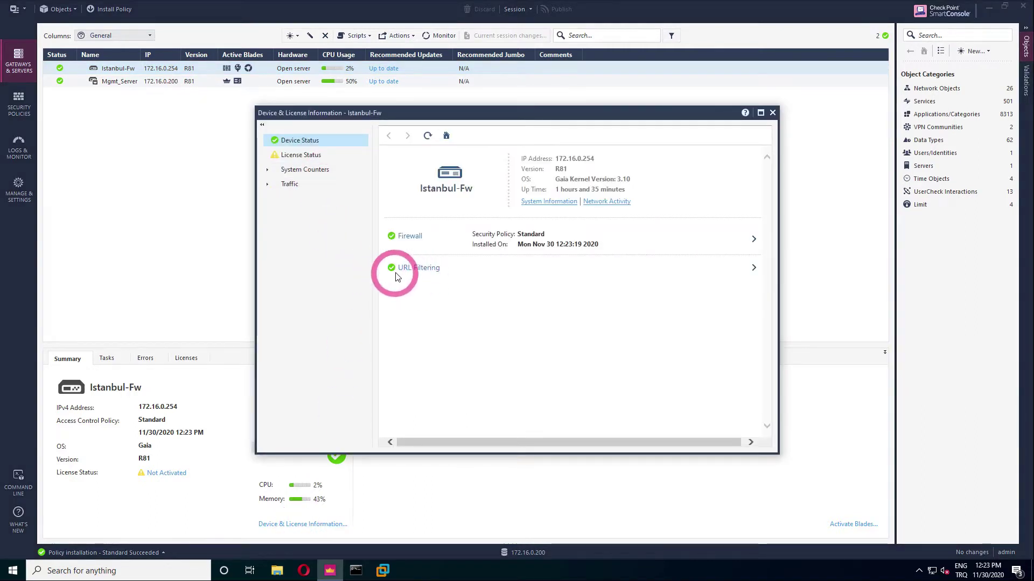
pyautogui.click(309, 155)
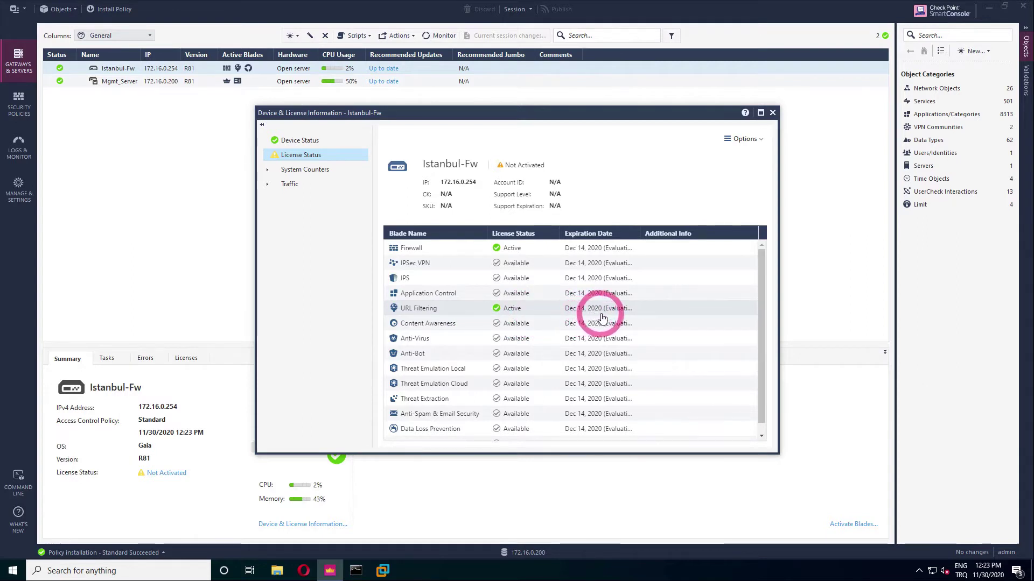
pyautogui.click(771, 113)
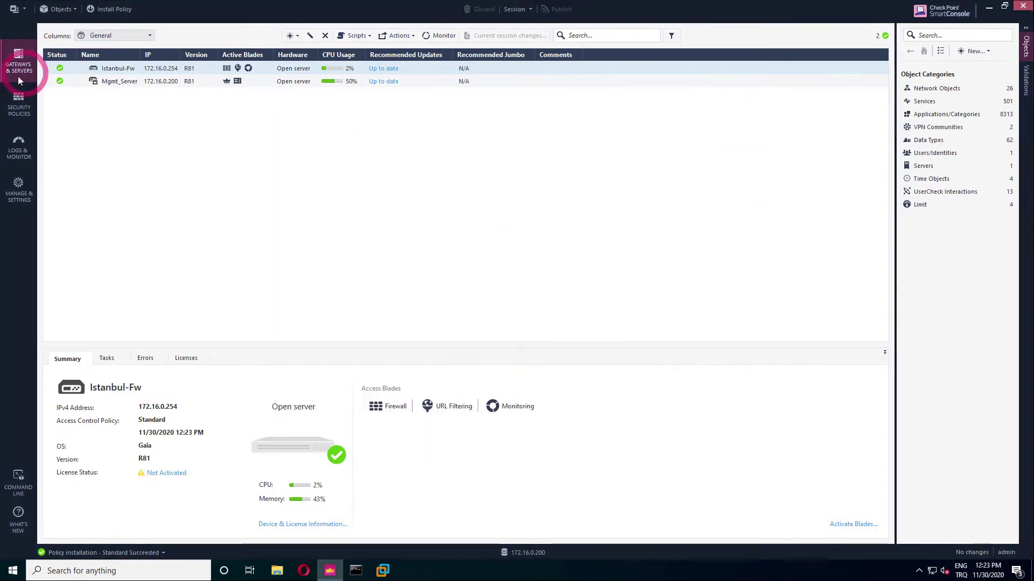
# Step: Enable Applications & URL Filtering on the Access Control layer of the Standard policy
pyautogui.click(20, 109)
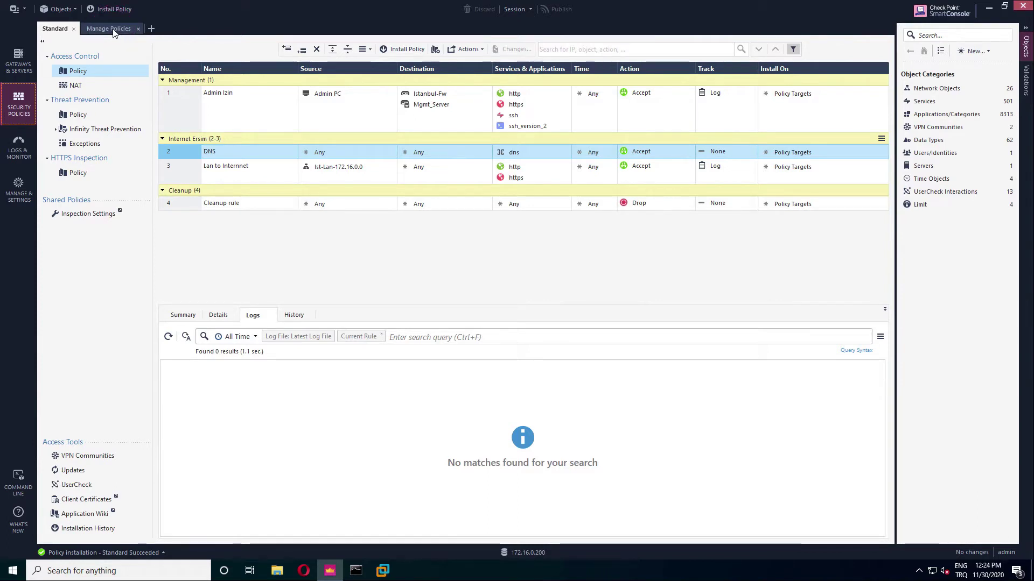
pyautogui.click(151, 29)
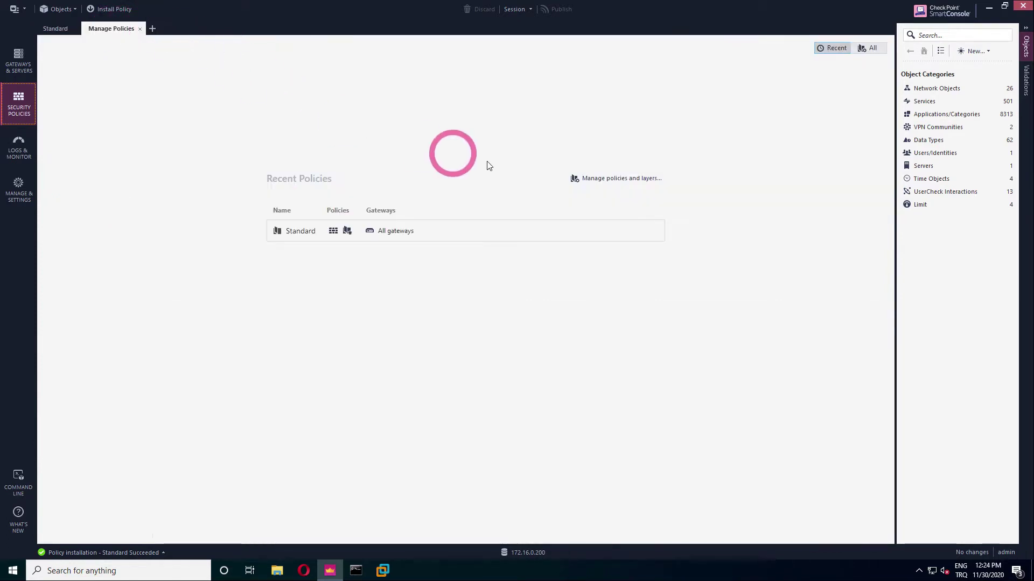
pyautogui.click(621, 180)
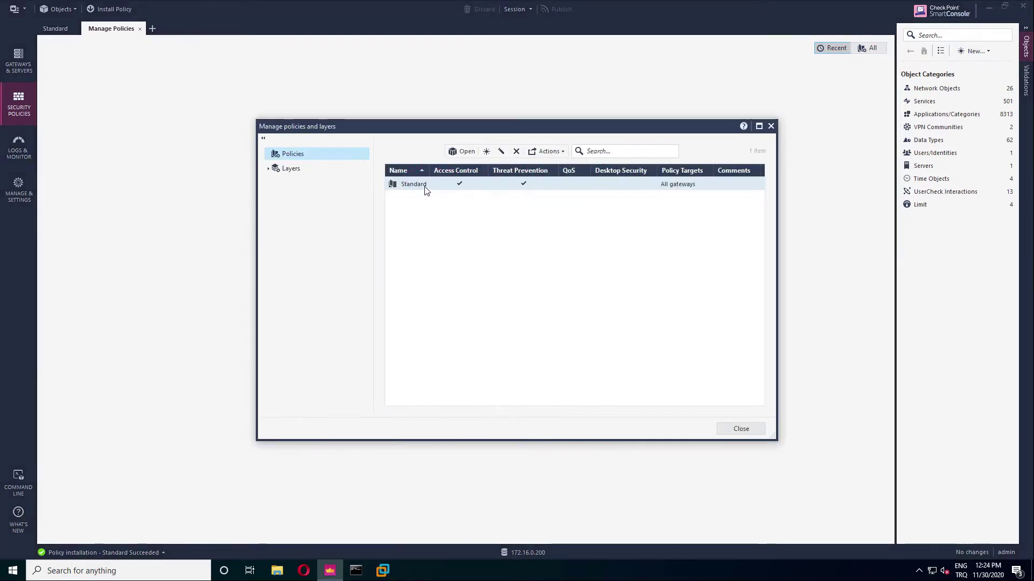
pyautogui.rightClick(425, 189)
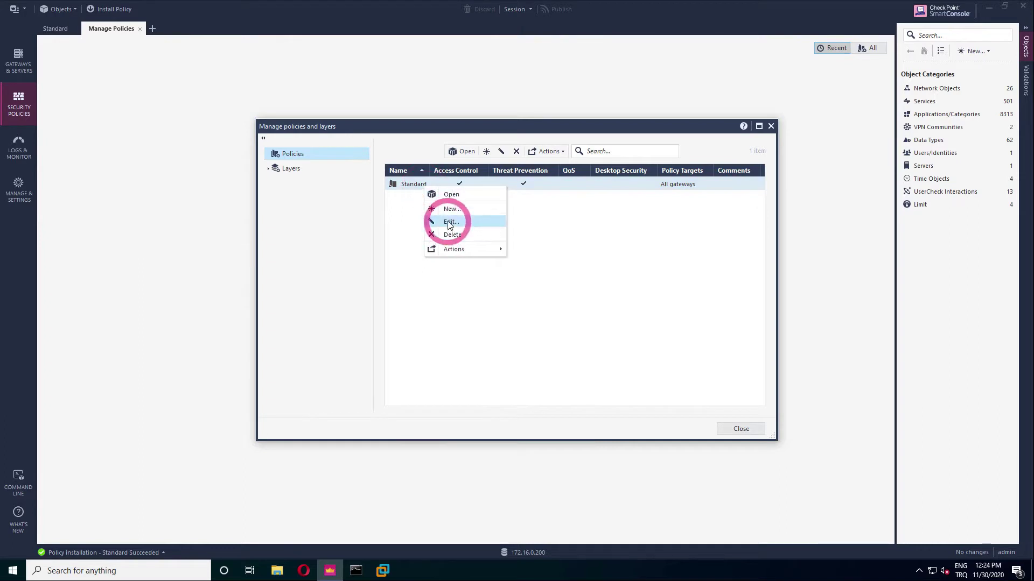
pyautogui.click(450, 222)
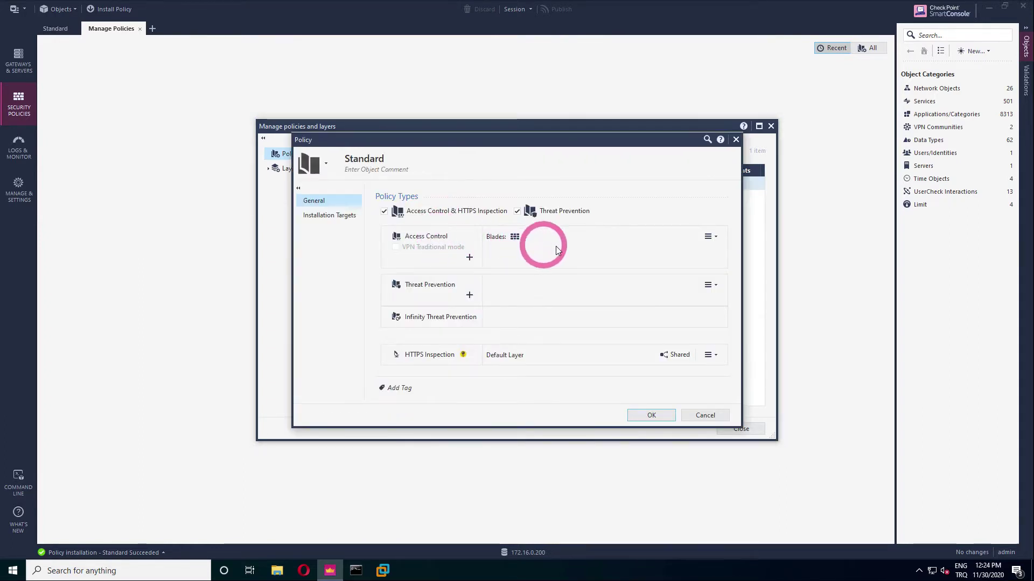
pyautogui.click(714, 236)
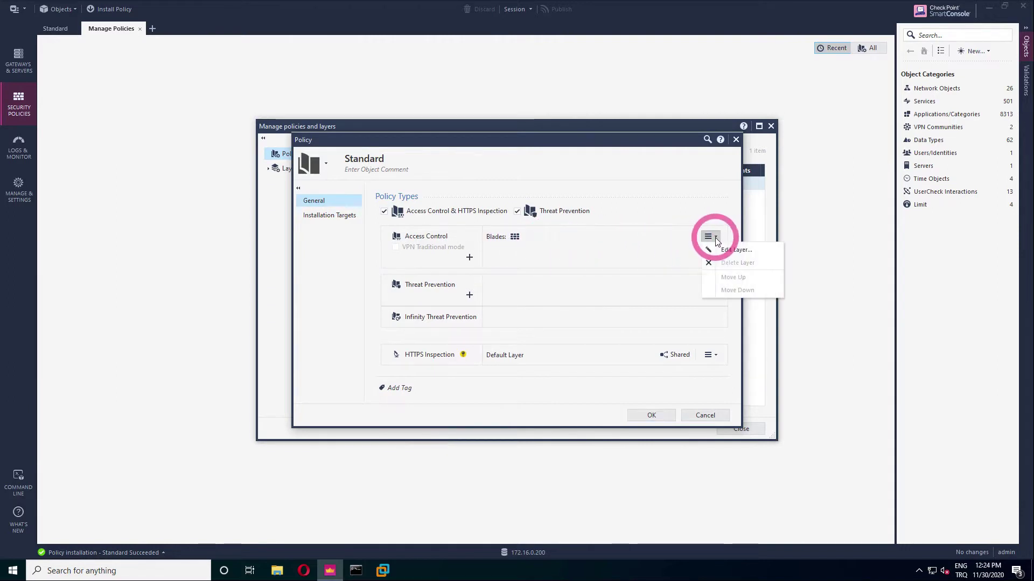
pyautogui.click(735, 250)
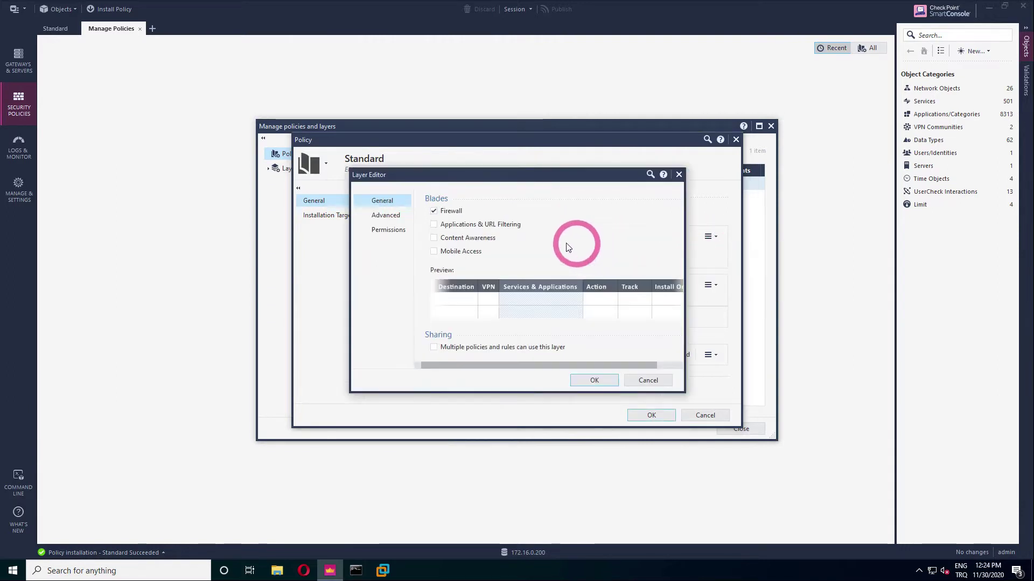
pyautogui.click(457, 225)
pyautogui.click(595, 380)
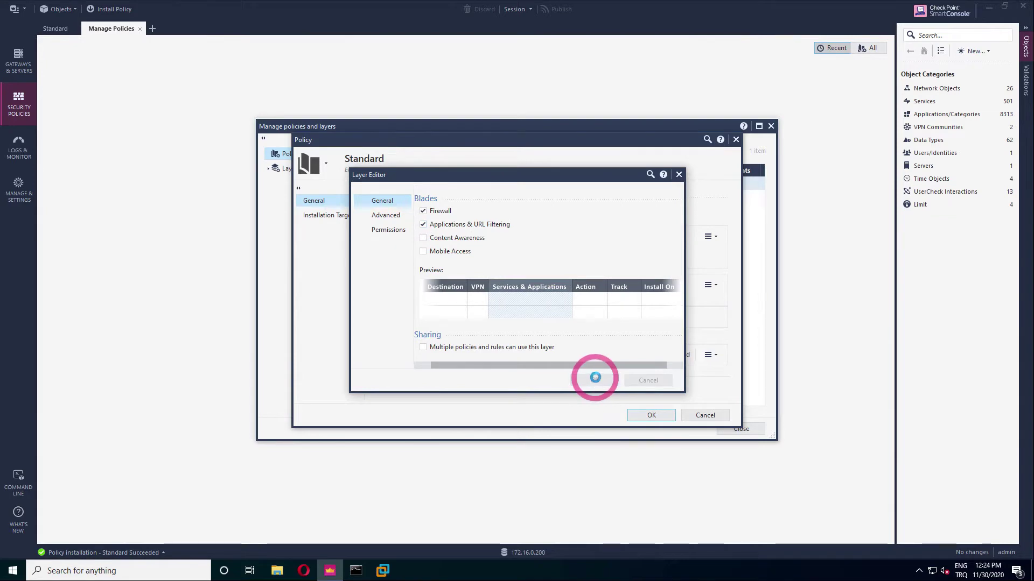
pyautogui.click(635, 415)
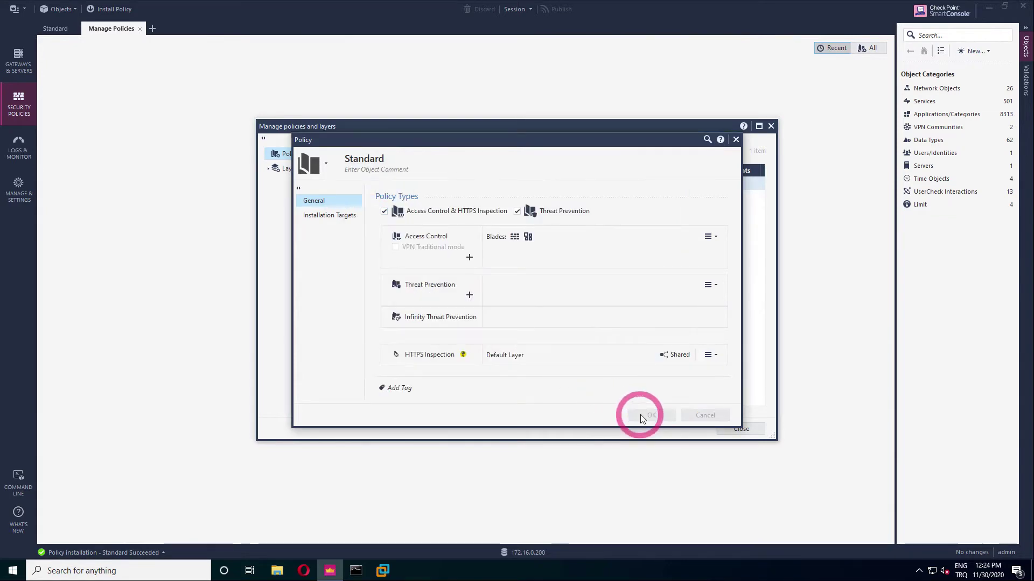
pyautogui.click(721, 427)
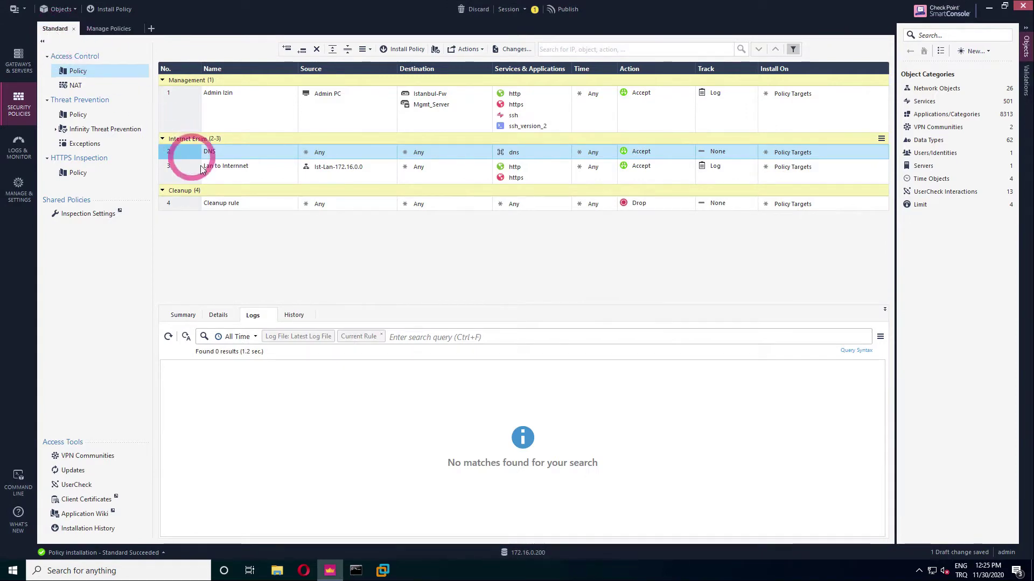
# Step: Copy the Lan to Internet rule and paste the duplicate above the original
pyautogui.click(184, 169)
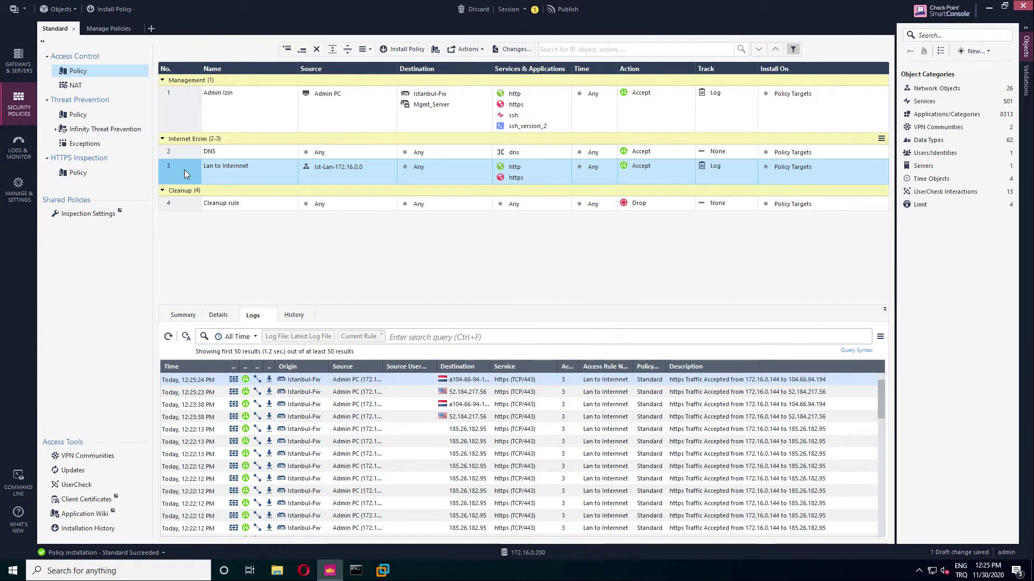
pyautogui.rightClick(184, 170)
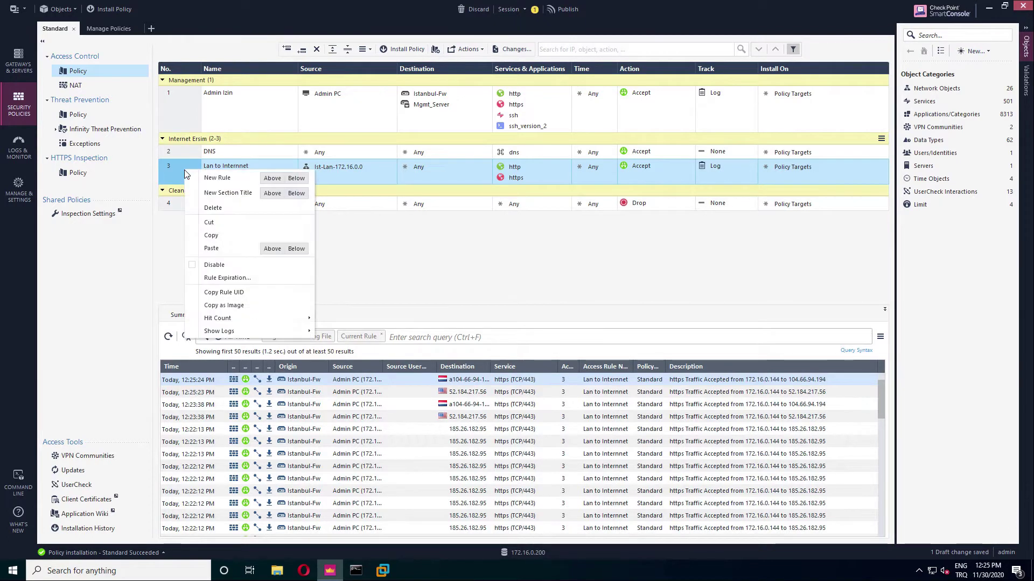
pyautogui.click(217, 240)
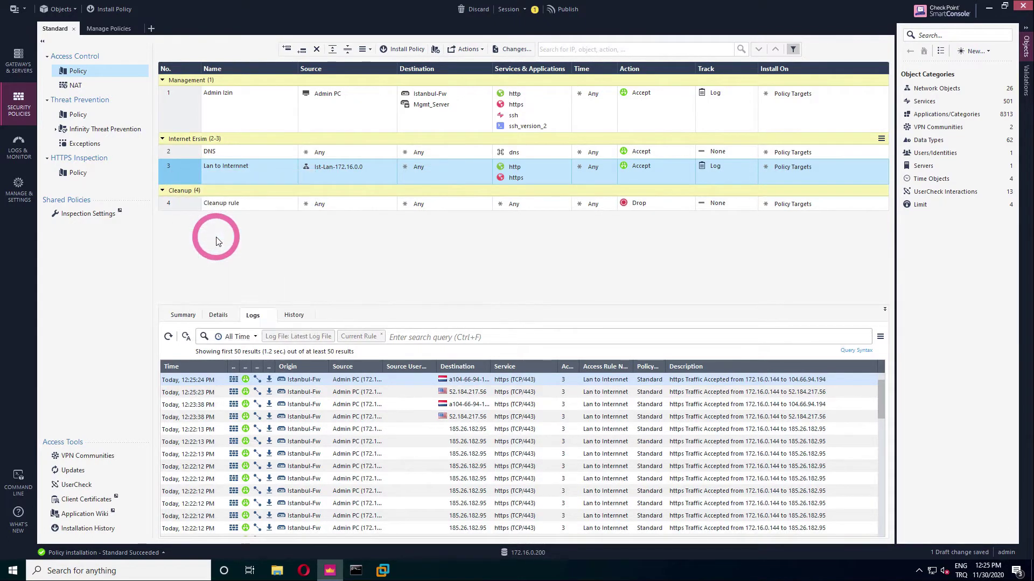
pyautogui.rightClick(183, 171)
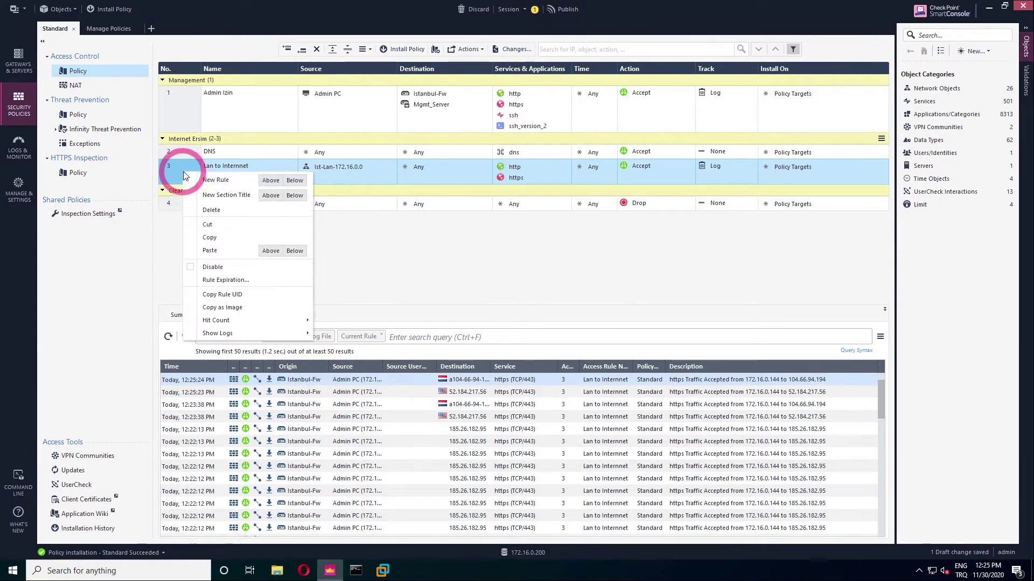
pyautogui.click(269, 251)
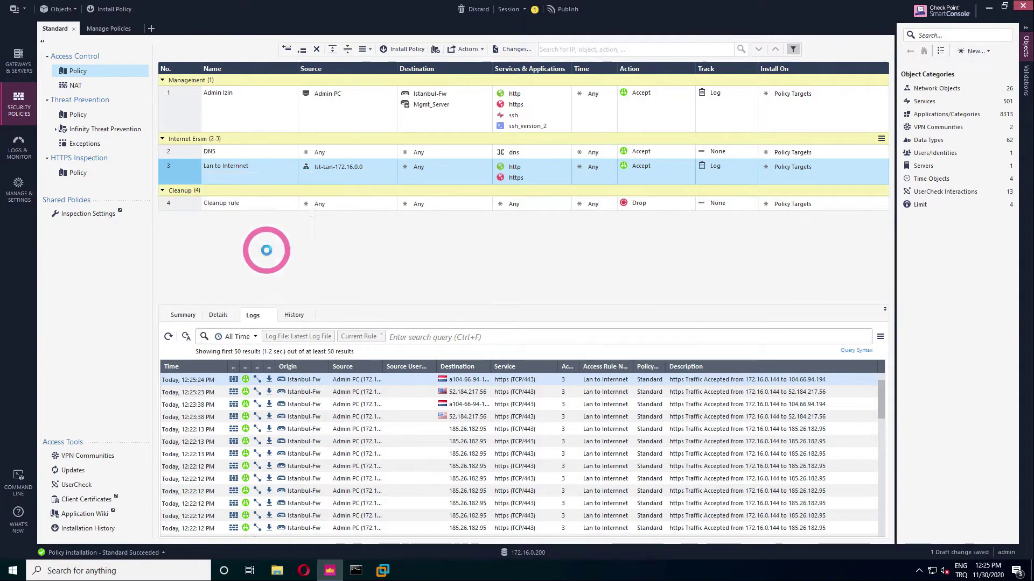
# Step: Rename the duplicated rule 3 as Block Siteler
pyautogui.click(250, 173)
pyautogui.moveTo(249, 166); pyautogui.dragTo(203, 166)
pyautogui.write('Block Siteler')
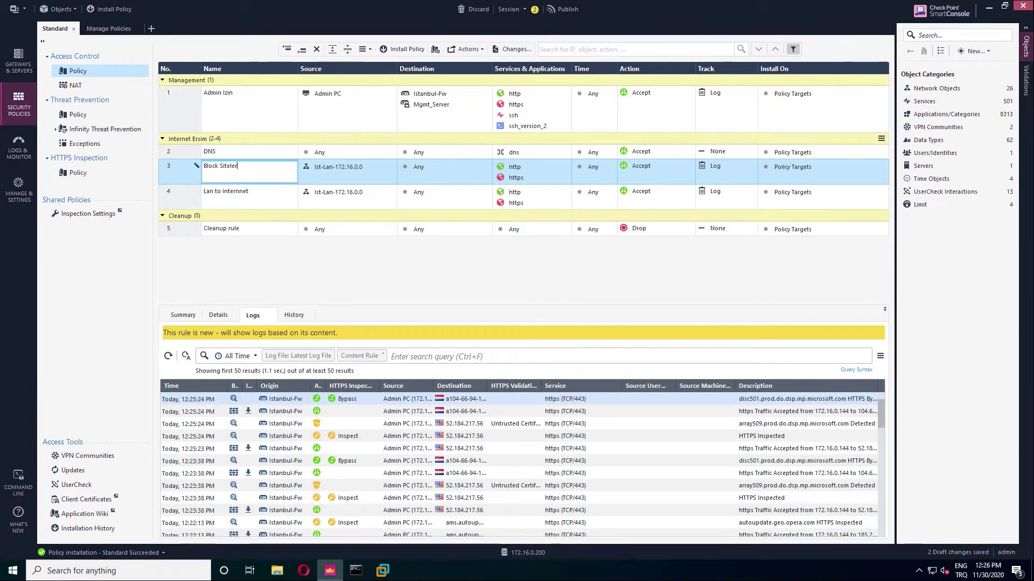
pyautogui.click(355, 175)
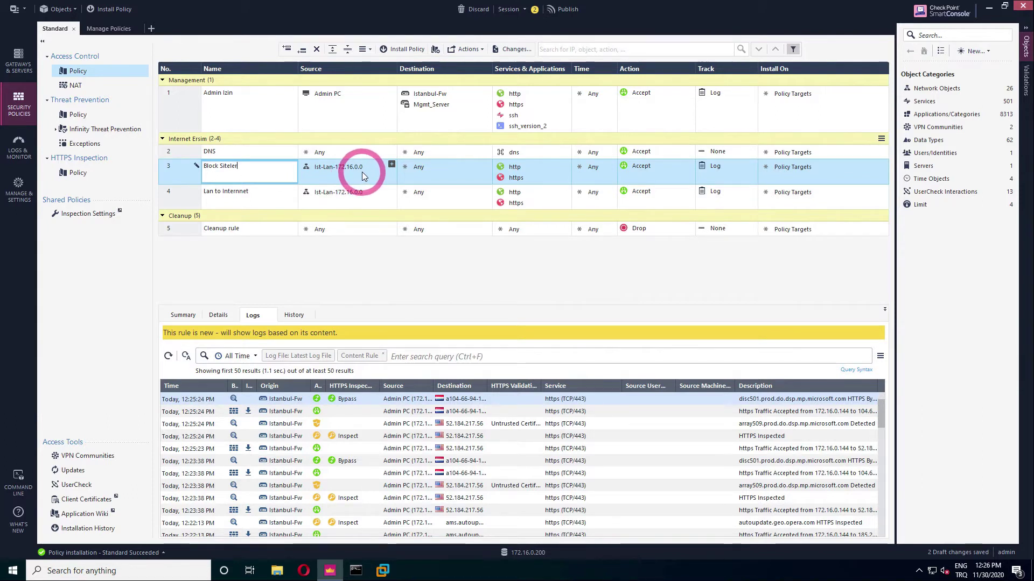
# Step: Remove the http and https services from the Block Siteler rule
pyautogui.click(518, 170)
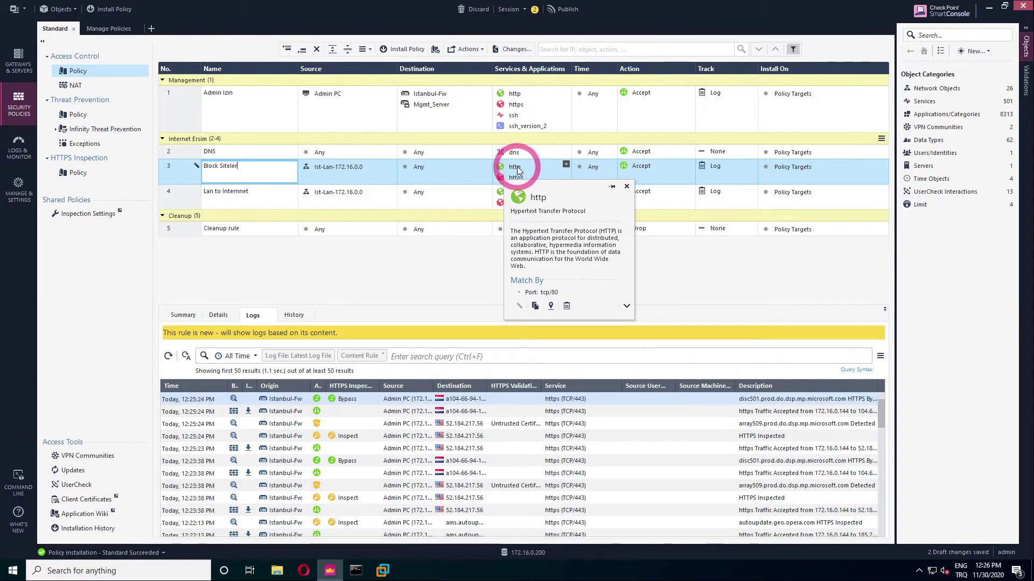
pyautogui.rightClick(517, 168)
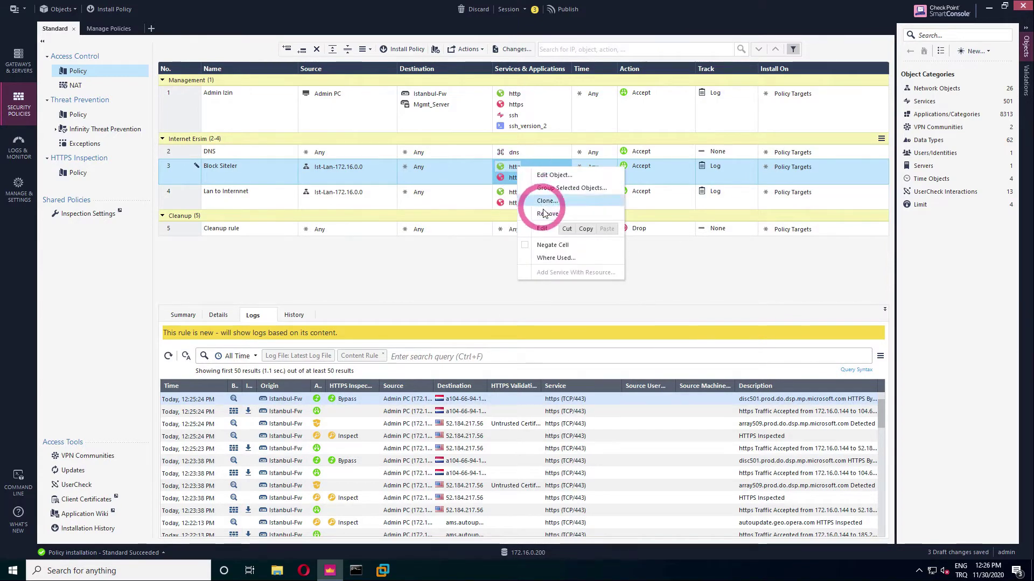
pyautogui.click(547, 214)
pyautogui.rightClick(515, 171)
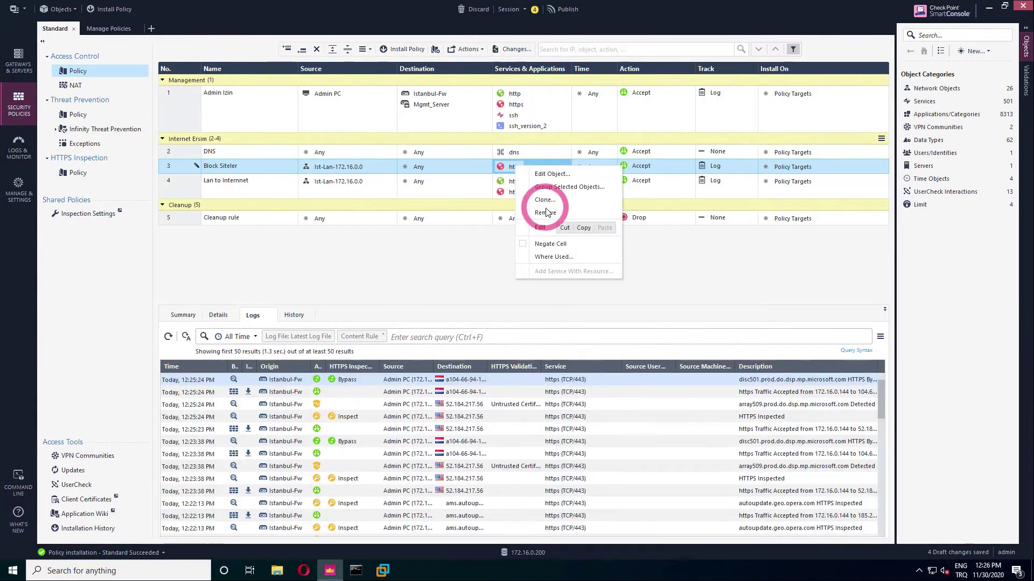
pyautogui.click(545, 216)
# Step: List the available categories for the Services & Applications of the Block Siteler rule
pyautogui.click(565, 164)
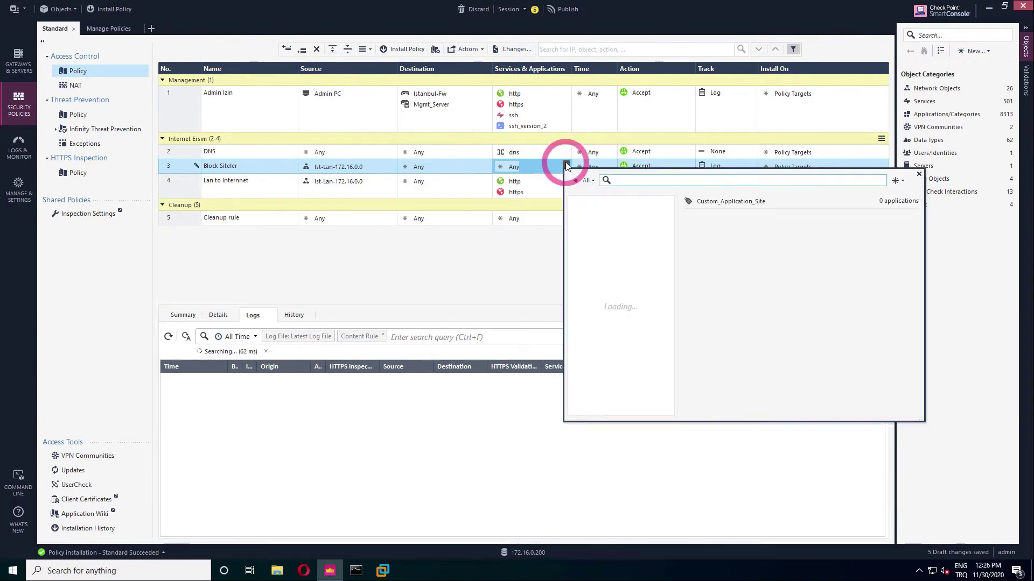
pyautogui.click(585, 182)
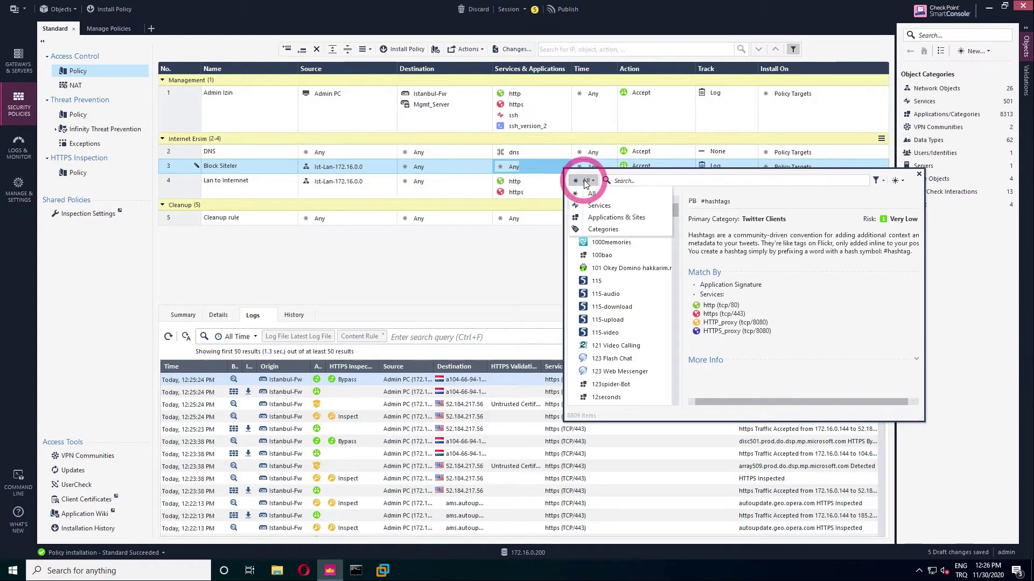
pyautogui.click(602, 230)
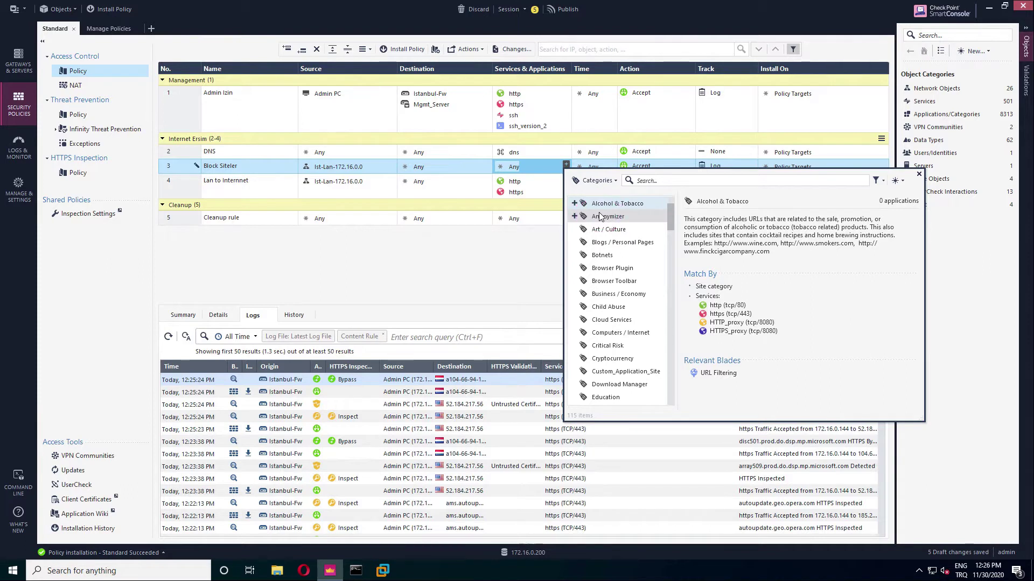
pyautogui.click(541, 175)
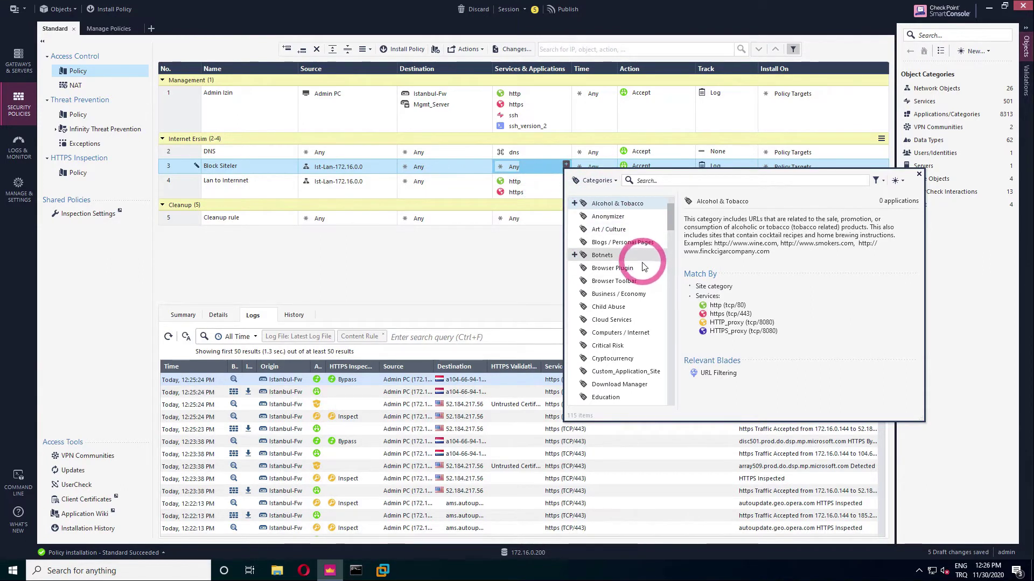
pyautogui.click(519, 166)
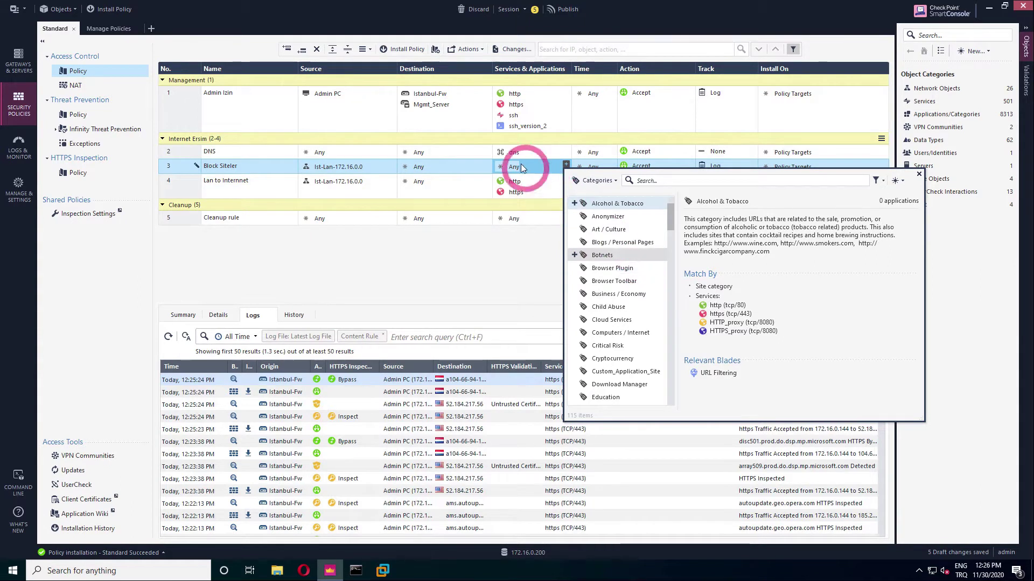
# Step: Create a new custom Application/Site Group named Block Kategoriler for the Block Siteler rule's Services & Applications
pyautogui.click(837, 180)
pyautogui.click(902, 181)
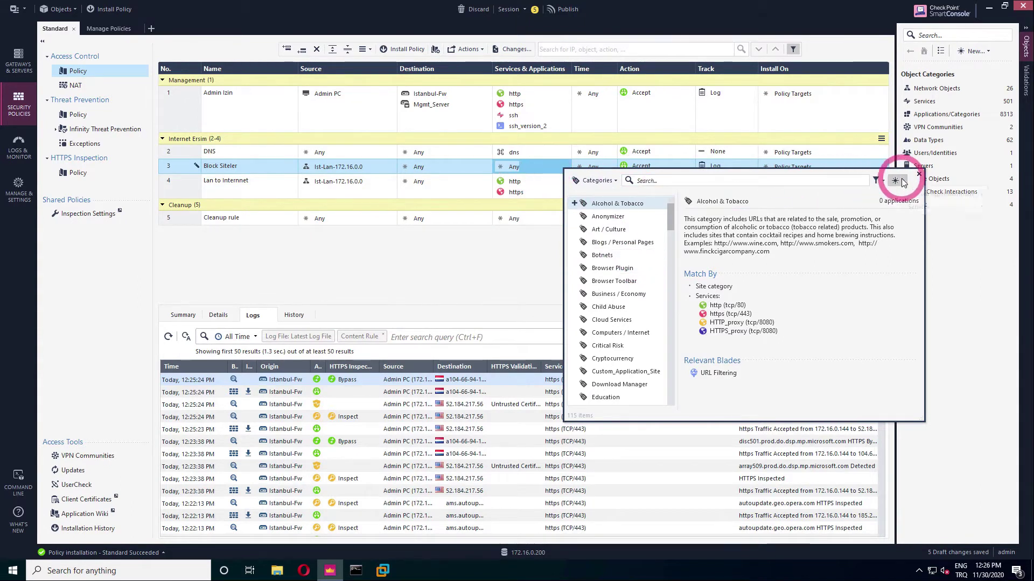
pyautogui.moveTo(926, 197)
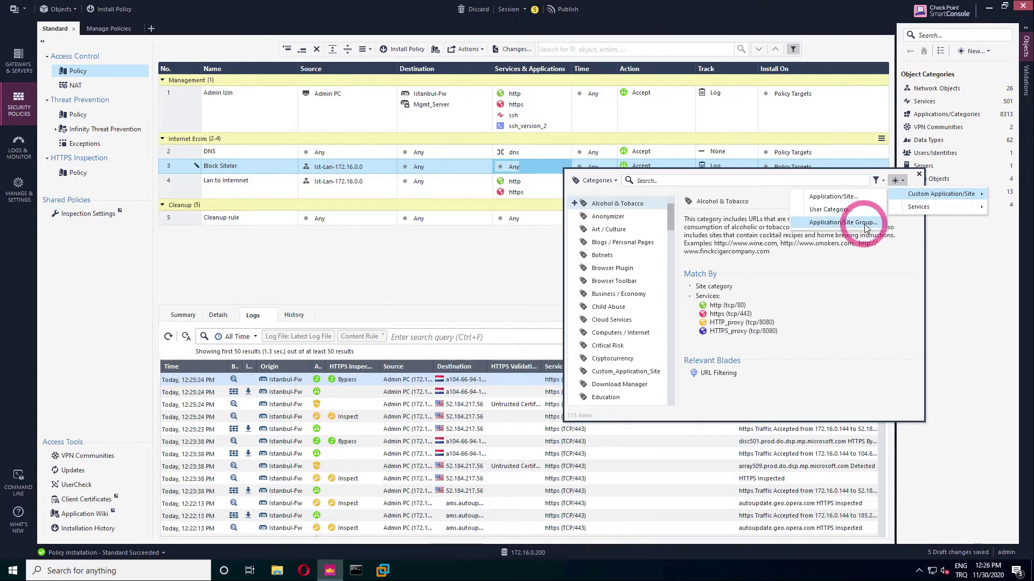
pyautogui.click(865, 228)
pyautogui.click(522, 195)
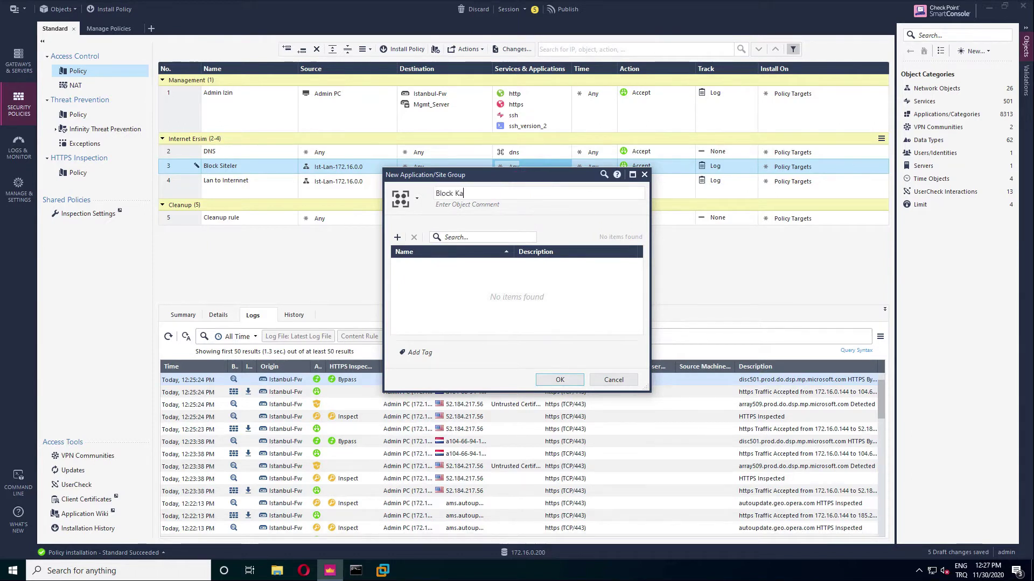
# Step: Limit the group's member choices to categories and add Alcohol & Tobacco to Block Kategoriler
pyautogui.click(398, 237)
pyautogui.click(421, 261)
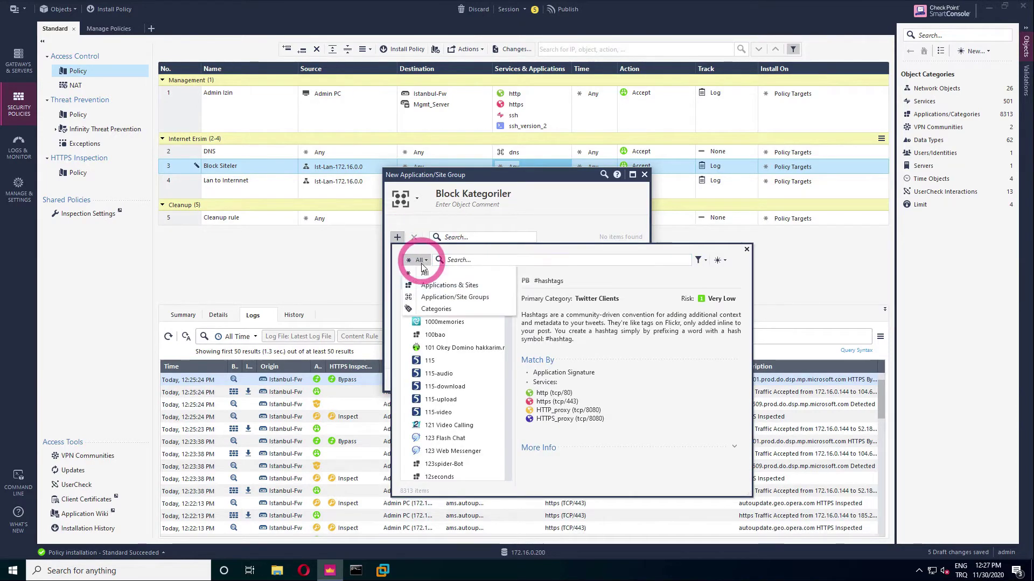
pyautogui.click(431, 309)
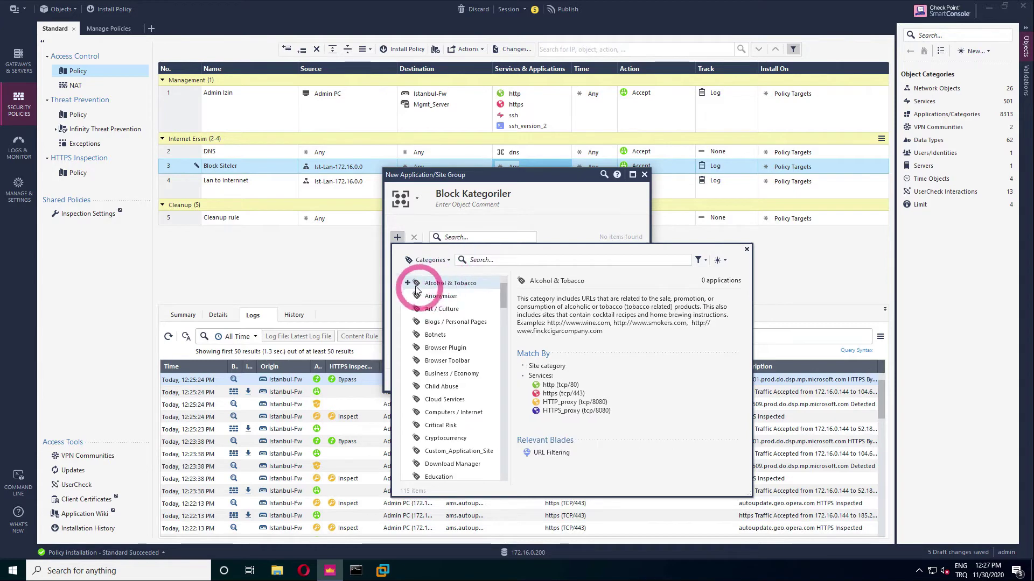
pyautogui.click(410, 284)
# Step: Search the categories for "sex" and add Sex and Sex Education to the Block Kategoriler group
pyautogui.click(485, 261)
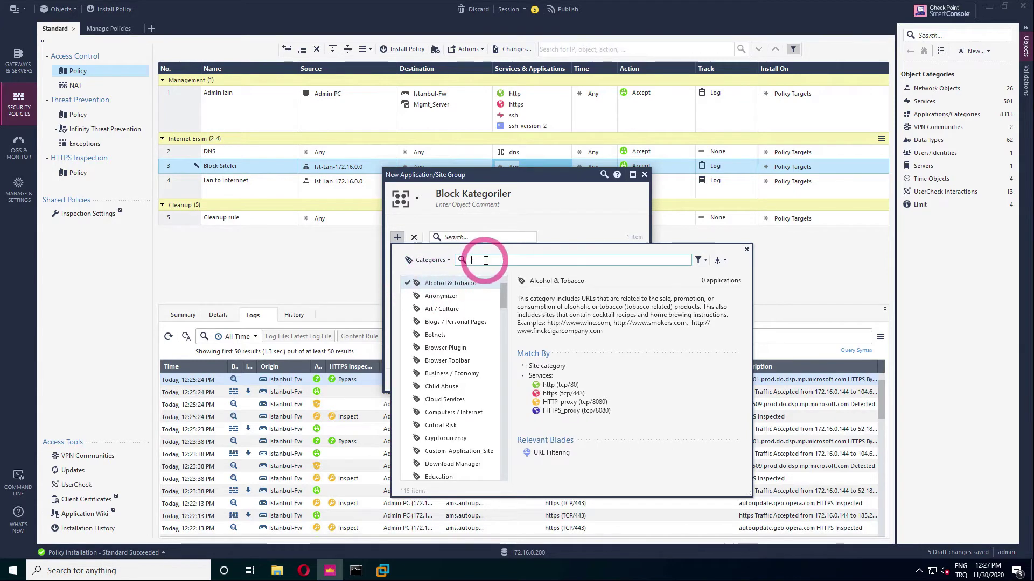
pyautogui.write('sex')
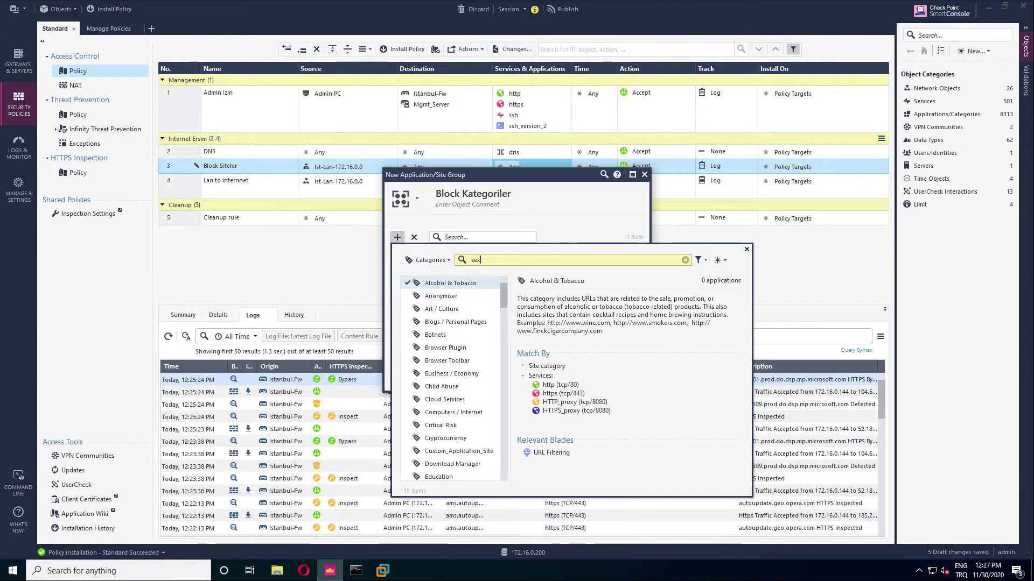
pyautogui.click(408, 283)
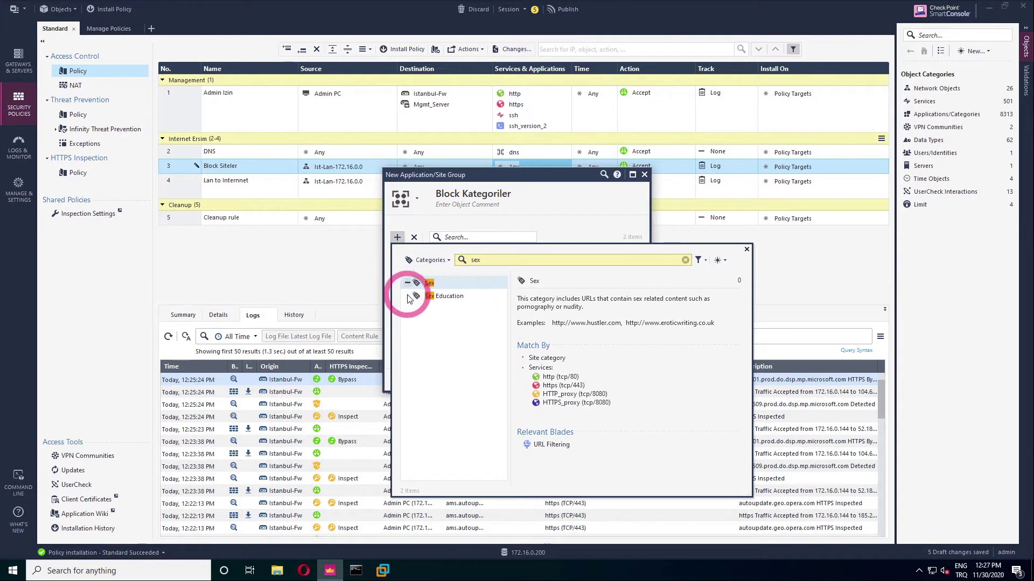
pyautogui.click(408, 297)
# Step: Search the categories for "porno" and add Pornography to the Block Kategoriler group
pyautogui.click(496, 259)
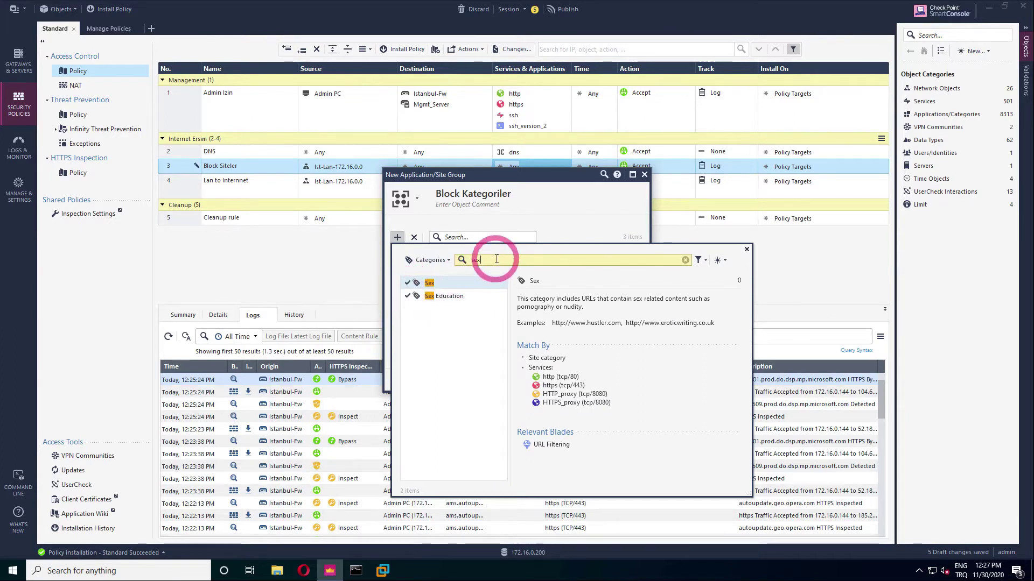
pyautogui.press('BackSpace')
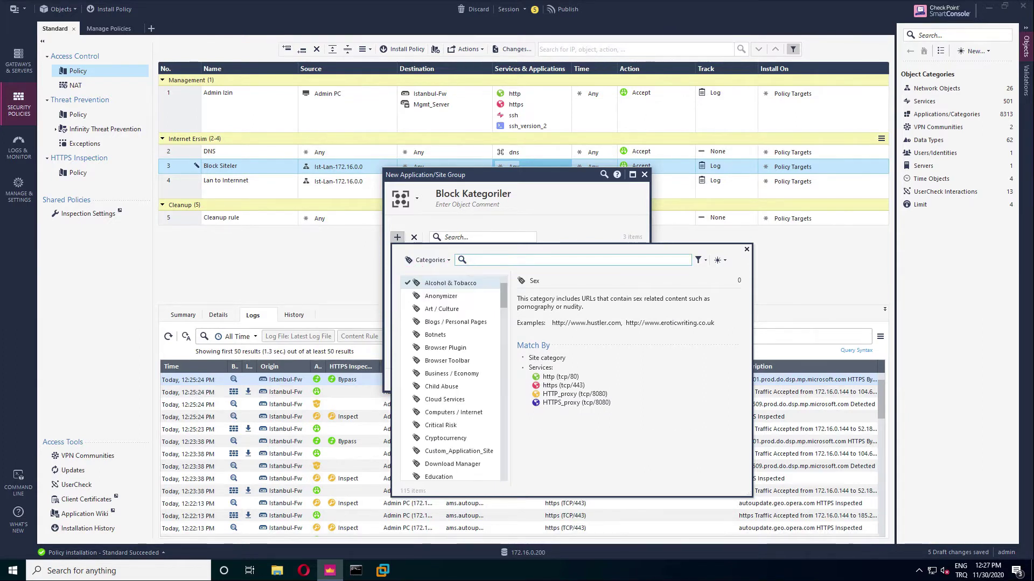
pyautogui.write('porno')
pyautogui.click(408, 283)
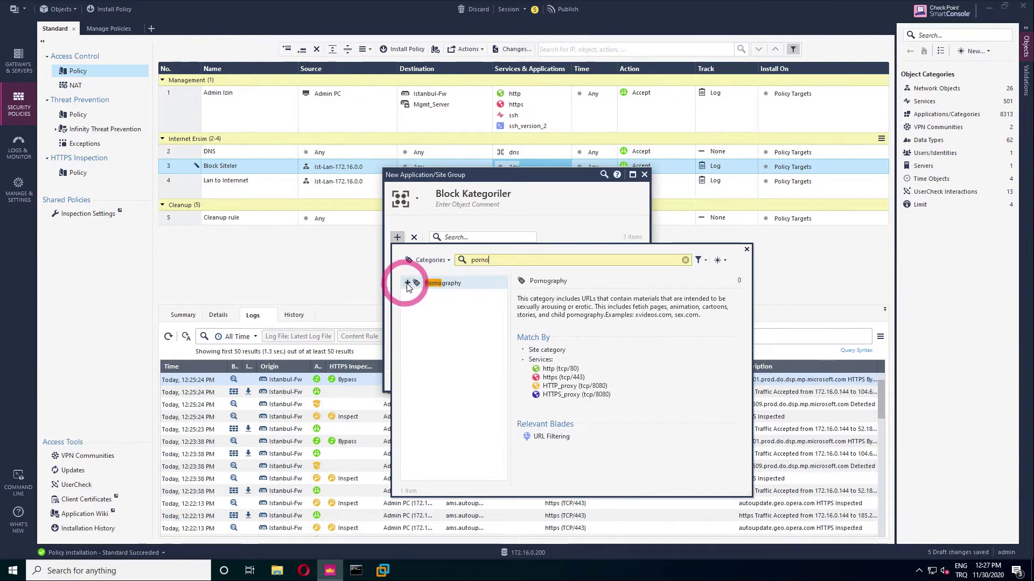
# Step: Search for "ris", add the Critical Risk, High Risk and Very Low Risk categories, and save the Block Kategoriler group
pyautogui.doubleClick(476, 259)
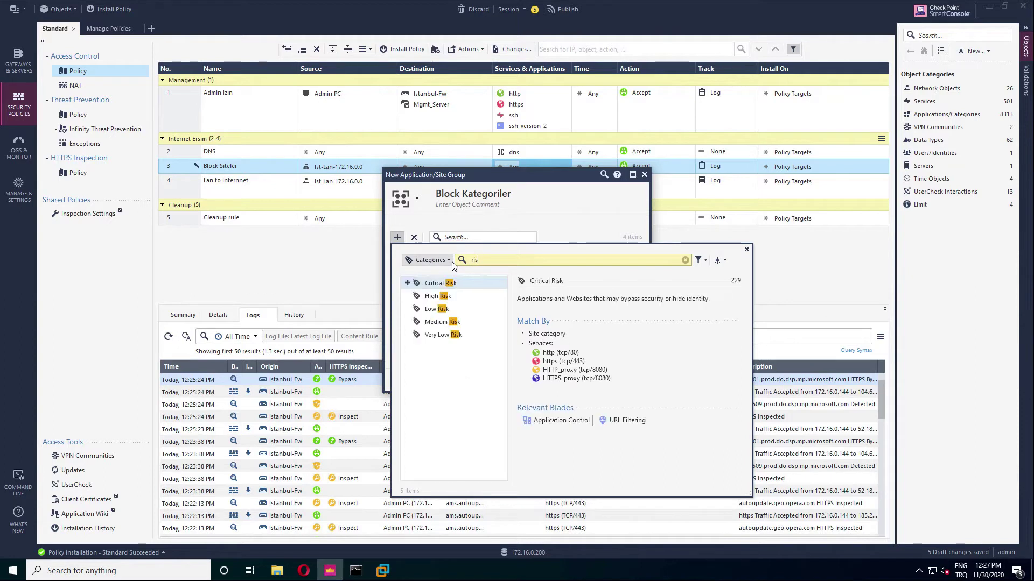
pyautogui.click(408, 284)
pyautogui.click(409, 296)
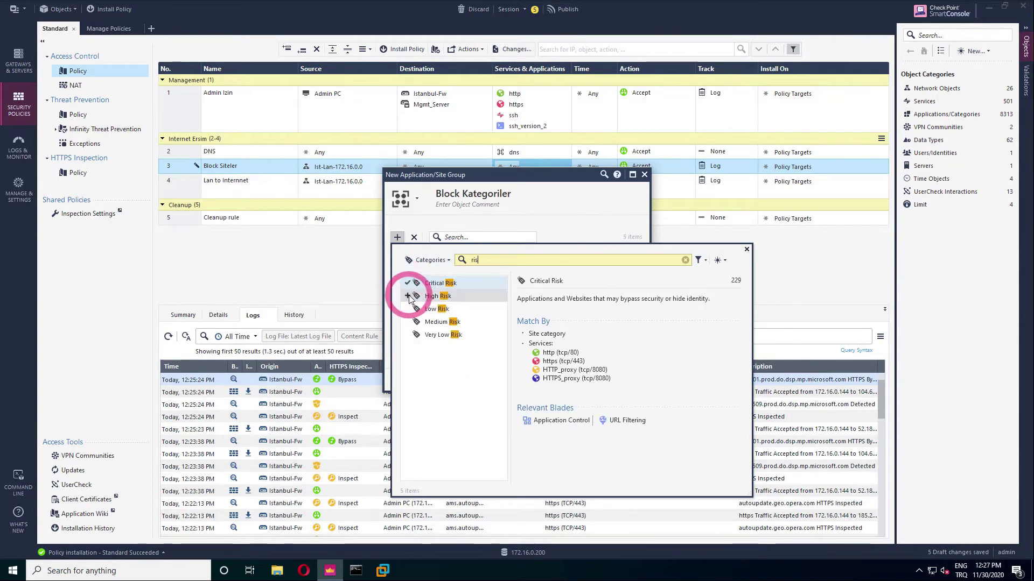
pyautogui.click(408, 335)
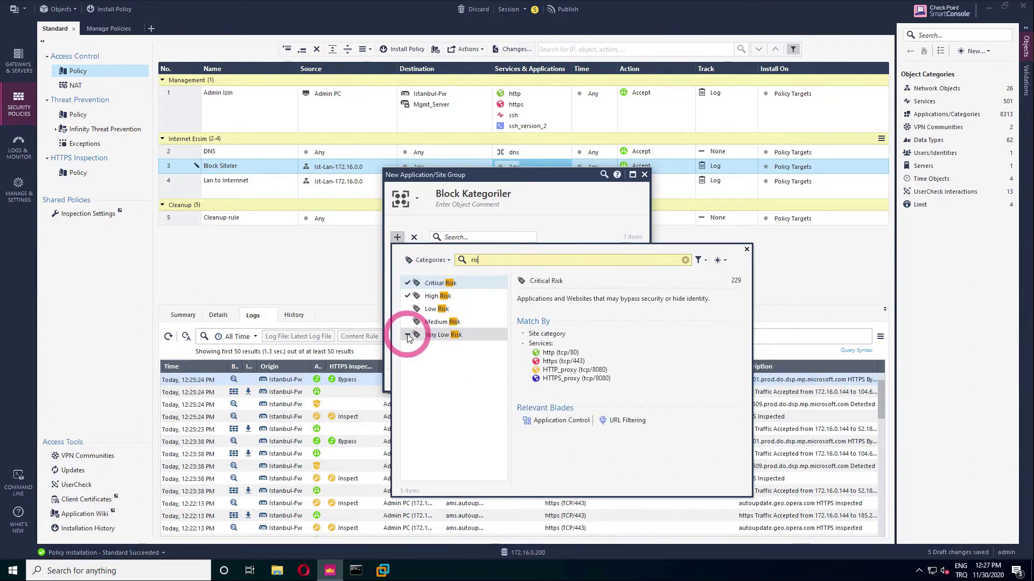
pyautogui.click(746, 250)
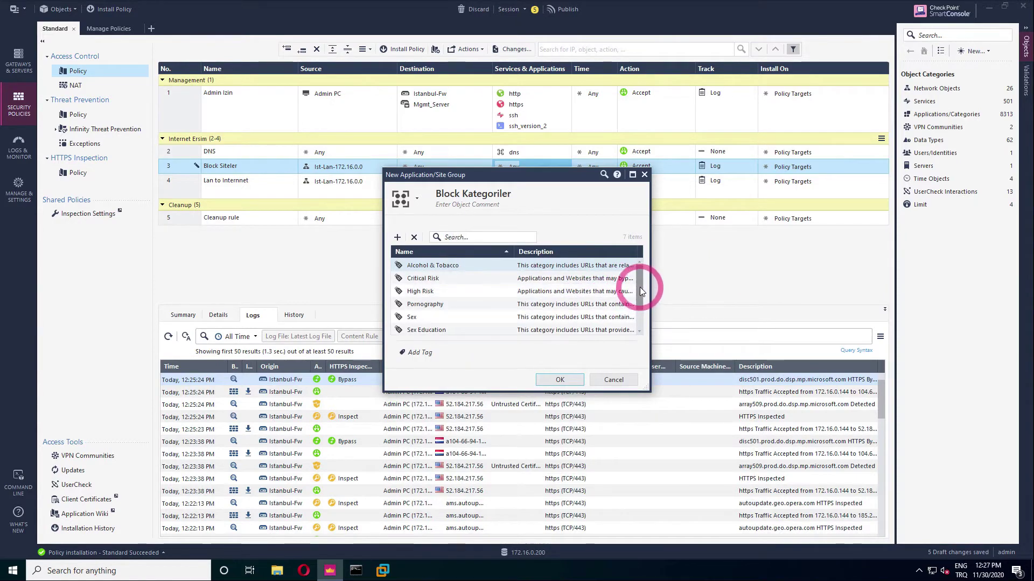
pyautogui.click(557, 378)
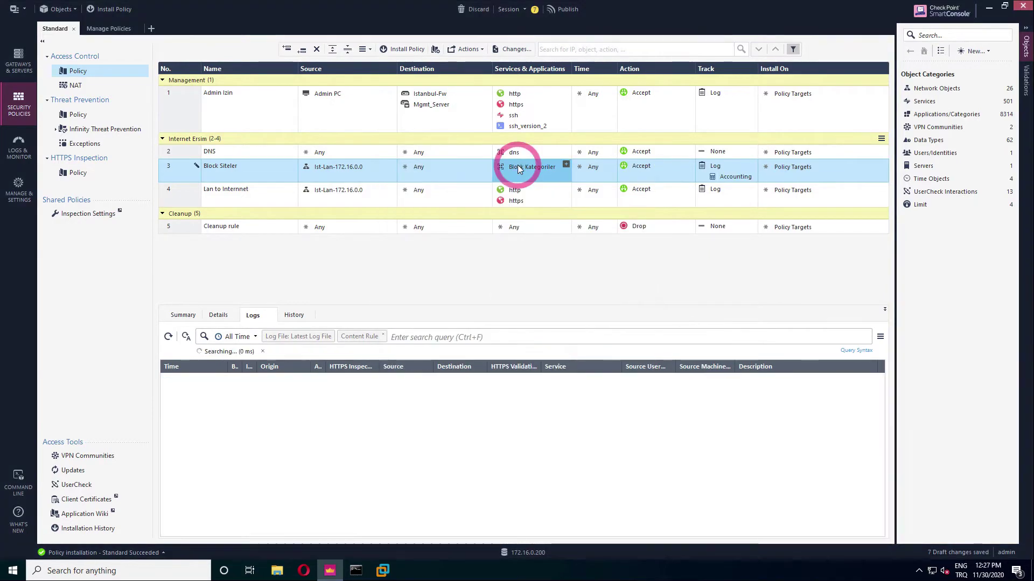
# Step: Review the Block Kategoriler members and set the Block Siteler rule's action to Drop with Blocked Message - Access Control
pyautogui.moveTo(519, 167)
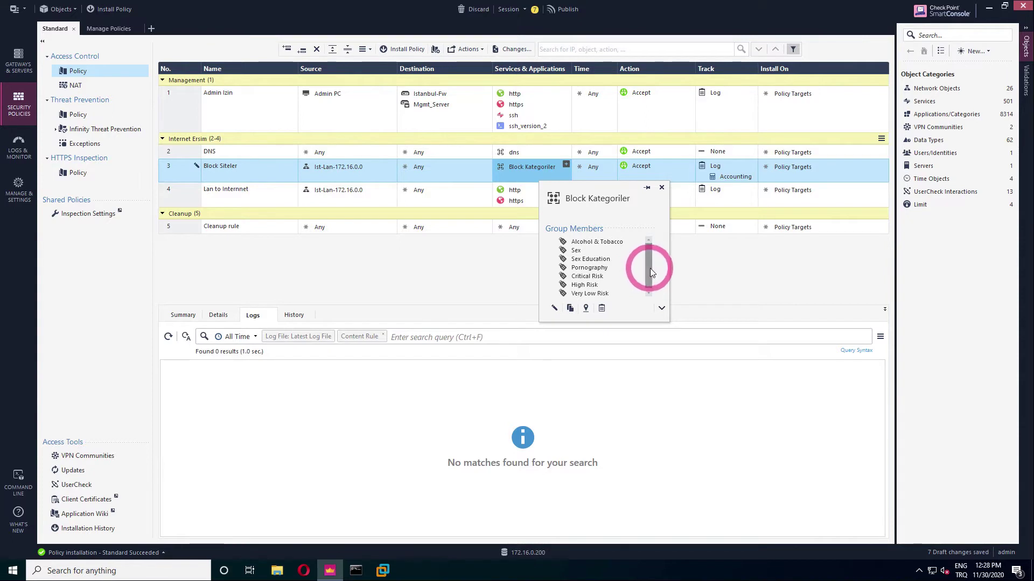
pyautogui.moveTo(650, 268); pyautogui.dragTo(646, 248)
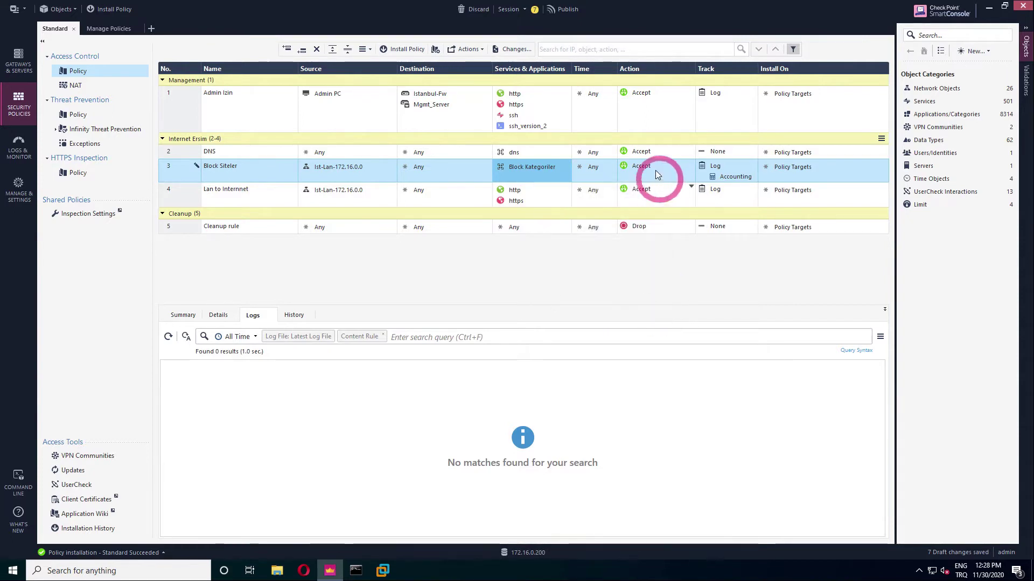
pyautogui.click(689, 163)
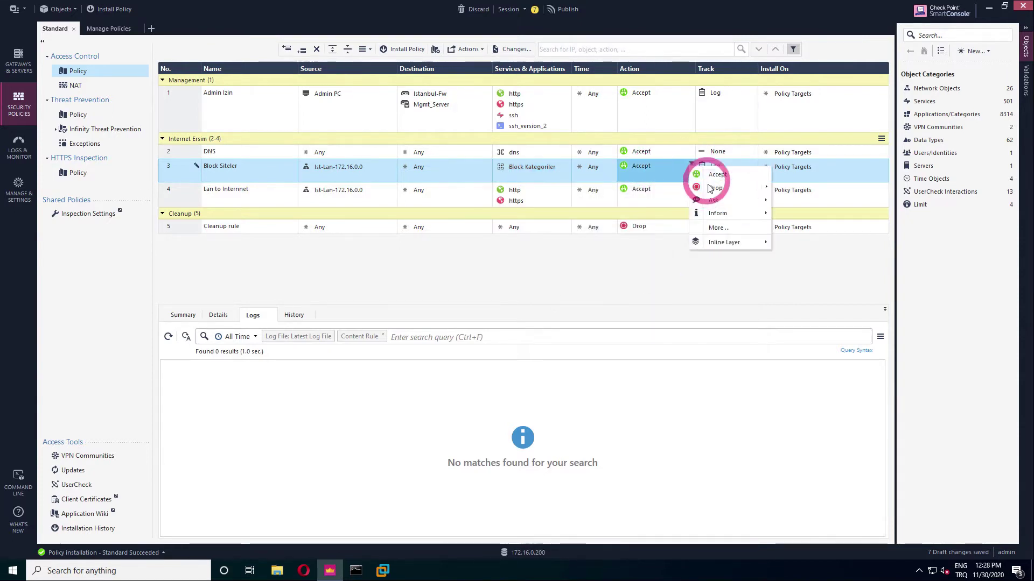
pyautogui.moveTo(772, 192)
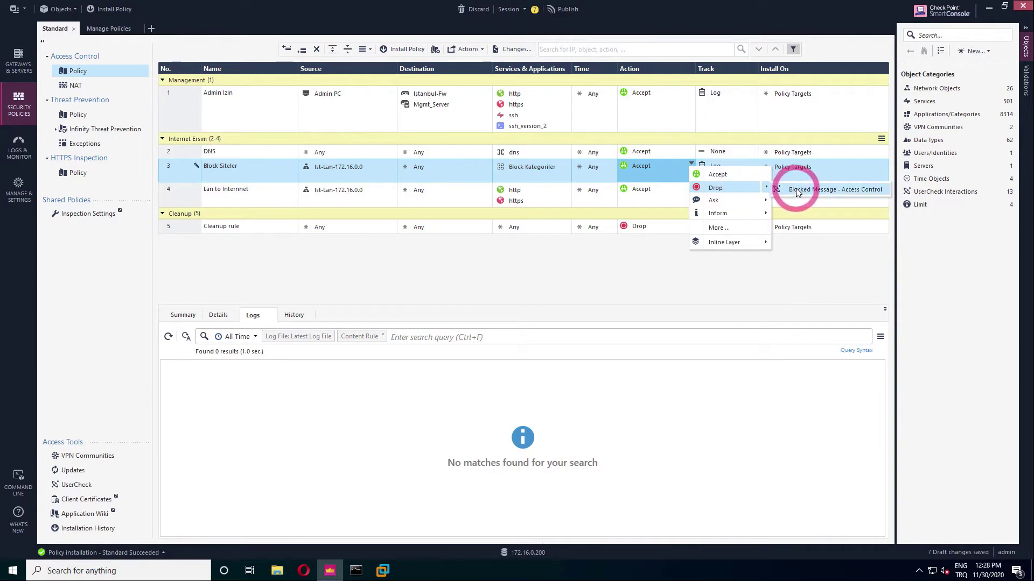
pyautogui.click(797, 191)
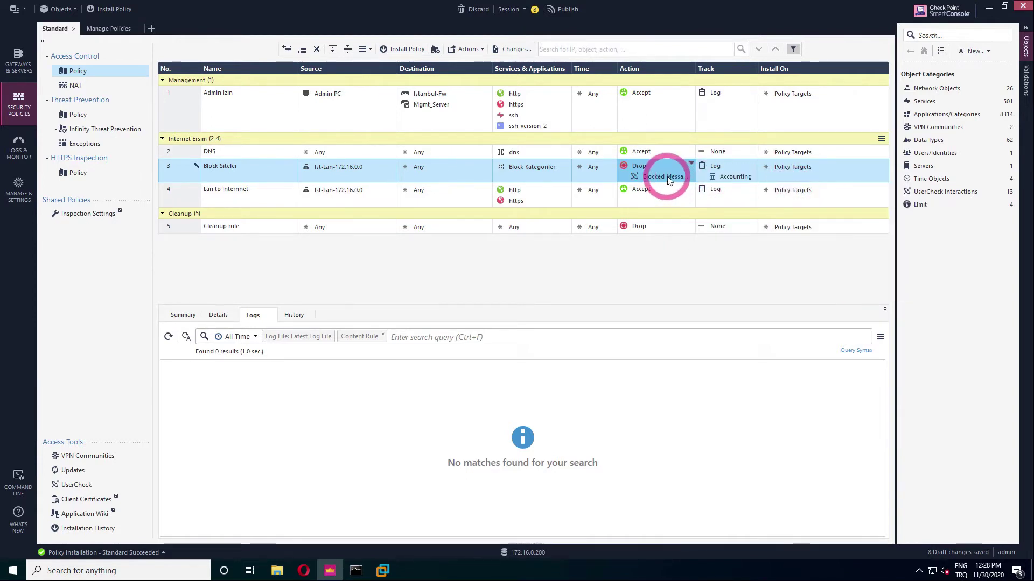
# Step: Examine the Blocked Message - Access Control page, its language options and its English and Turkish texts
pyautogui.moveTo(667, 176)
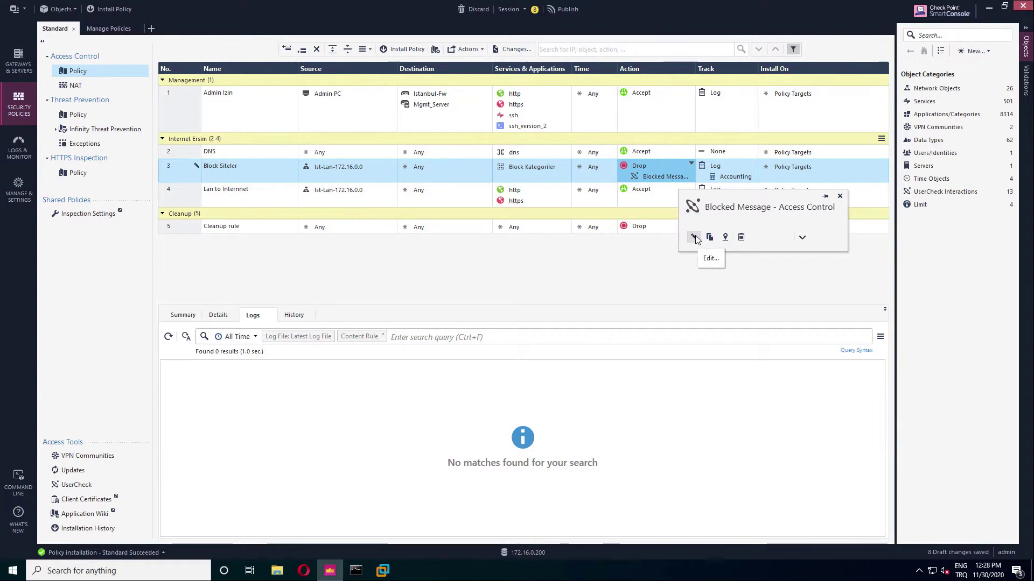
pyautogui.click(520, 305)
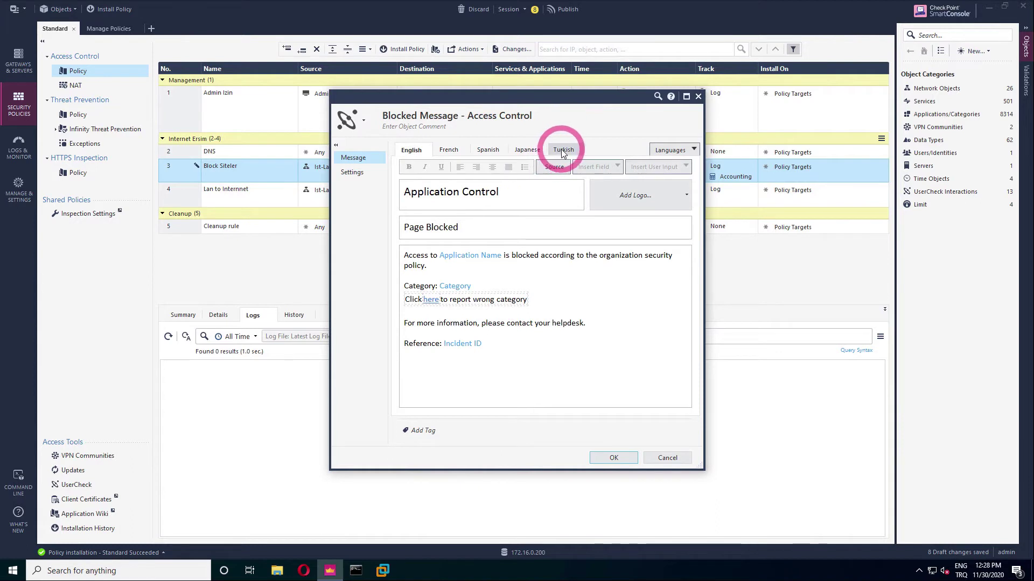
pyautogui.click(673, 150)
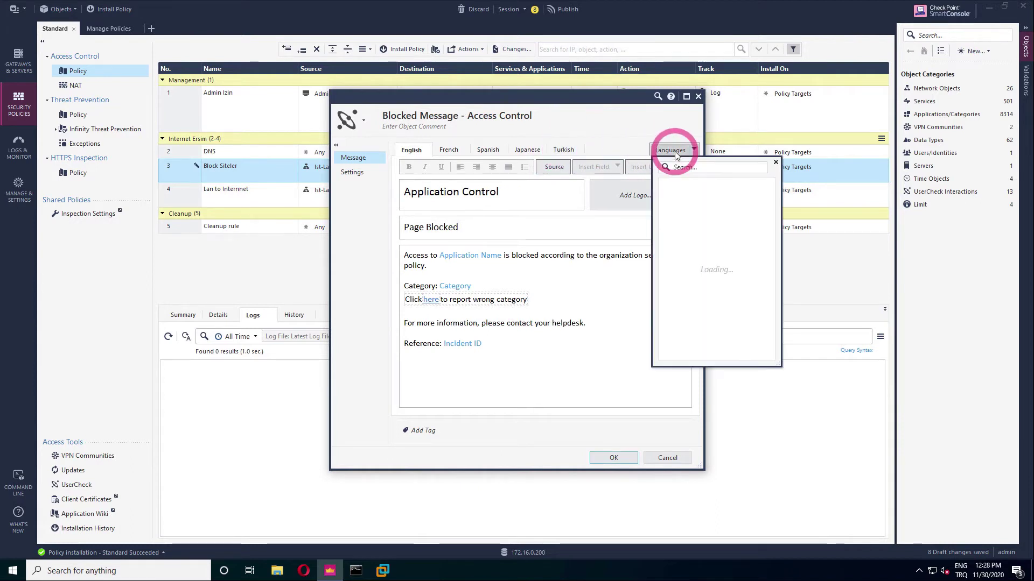
pyautogui.click(474, 294)
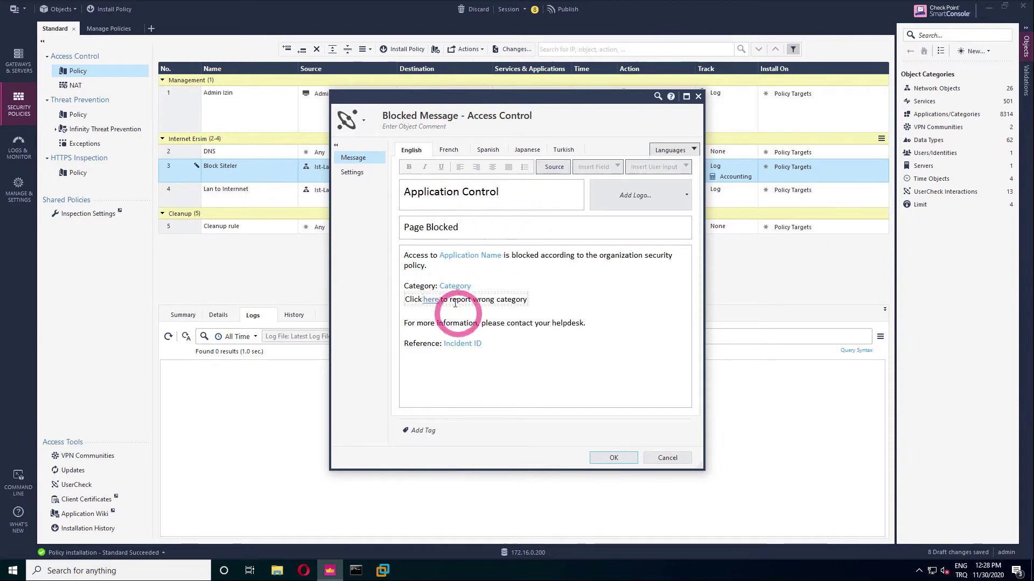
pyautogui.click(563, 150)
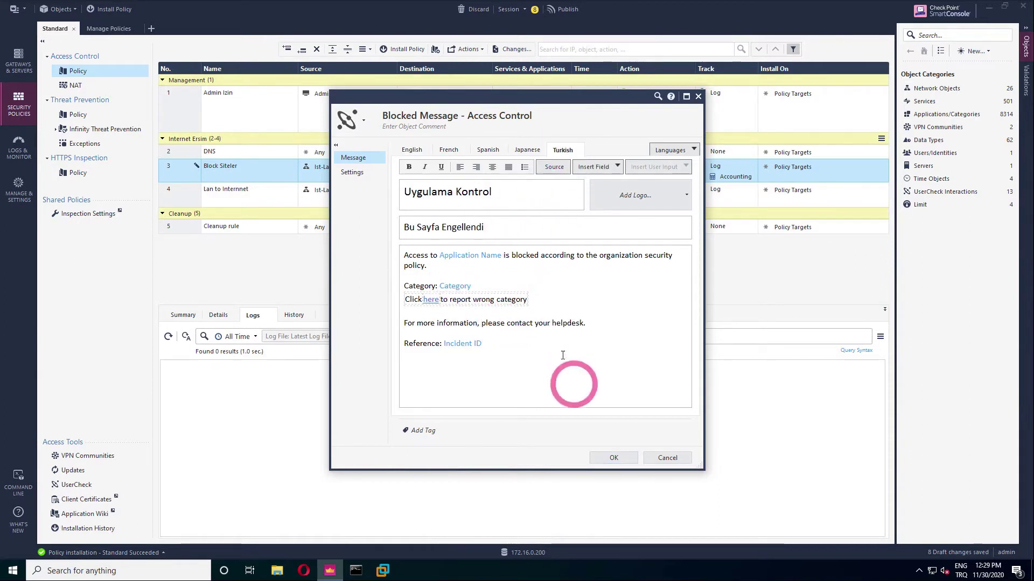
pyautogui.click(606, 458)
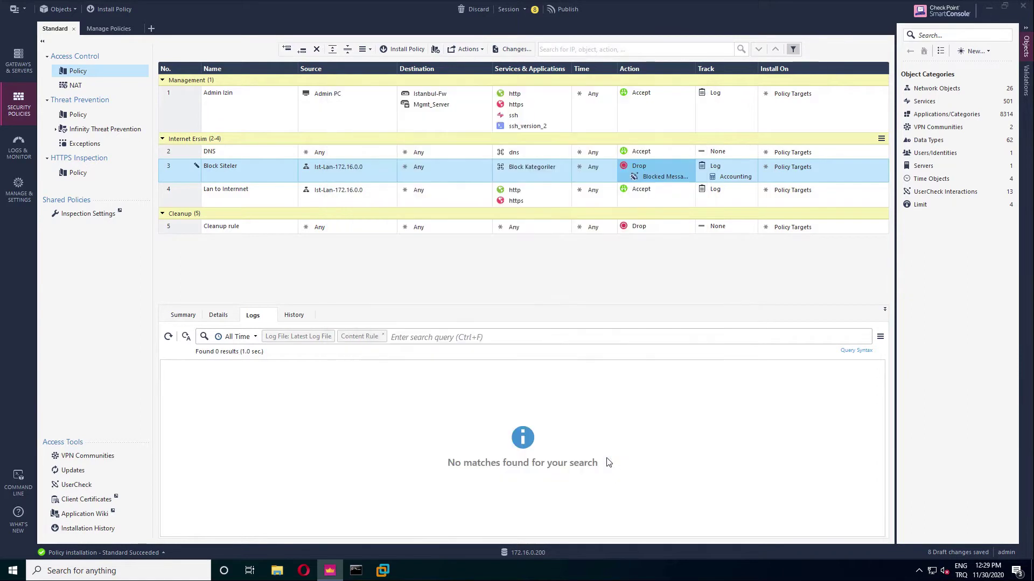
# Step: Publish the session's changes and install the Standard policy
pyautogui.click(566, 10)
pyautogui.click(573, 358)
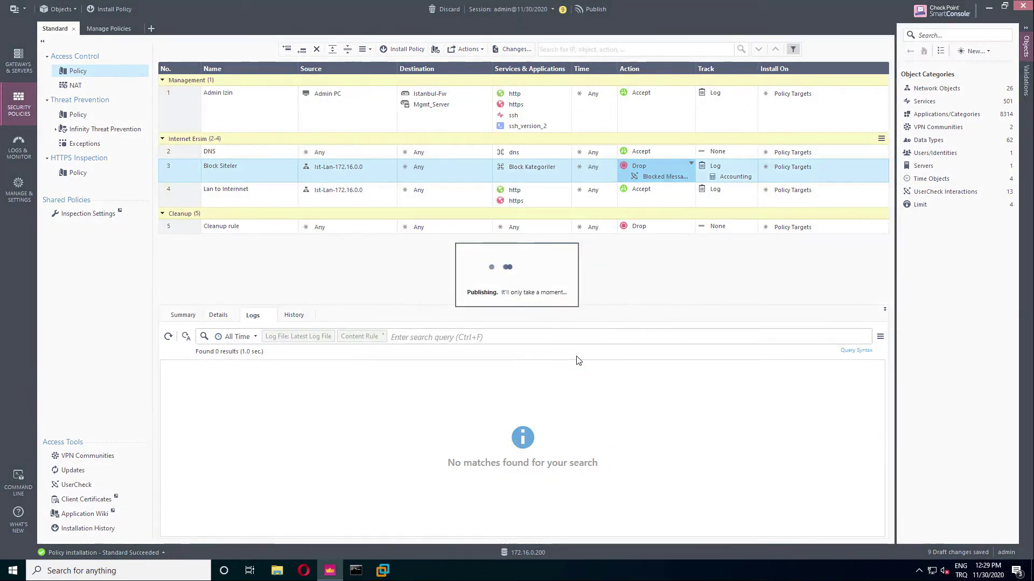
pyautogui.click(104, 10)
pyautogui.click(693, 435)
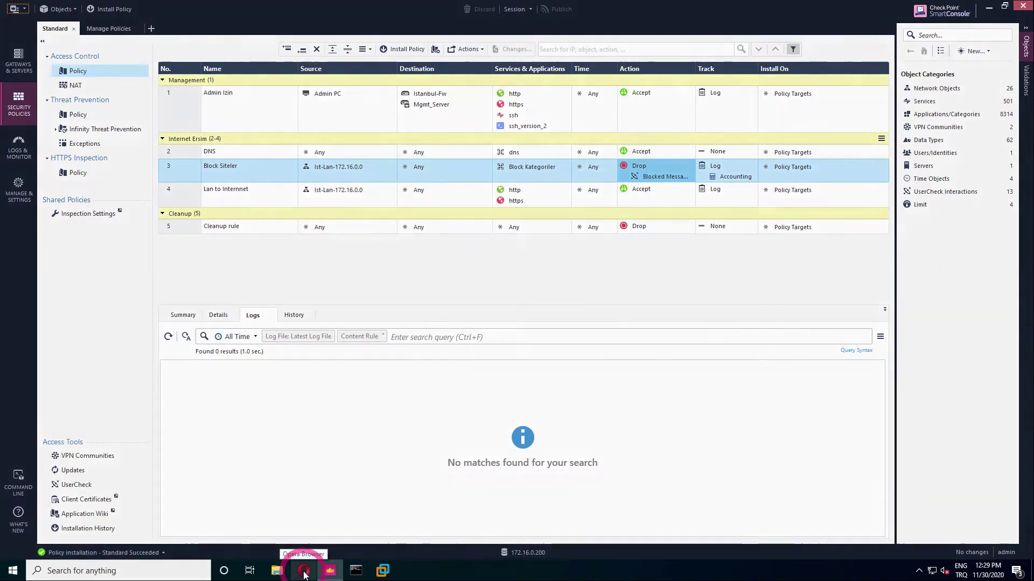
# Step: Switch to the Opera browser and test the block rule by visiting porno.com and, in a second tab, xart.com
pyautogui.click(304, 571)
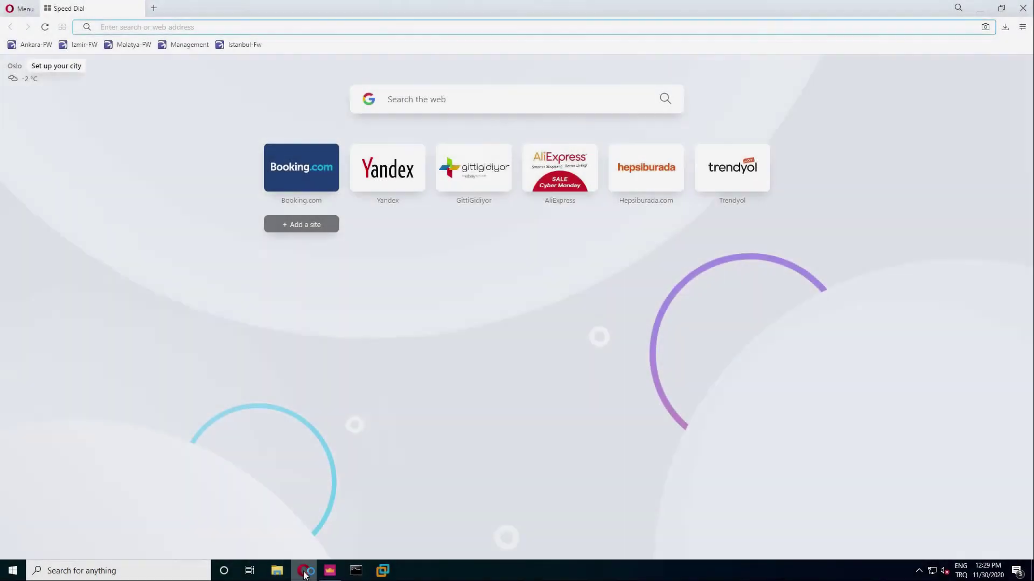
pyautogui.write('porno')
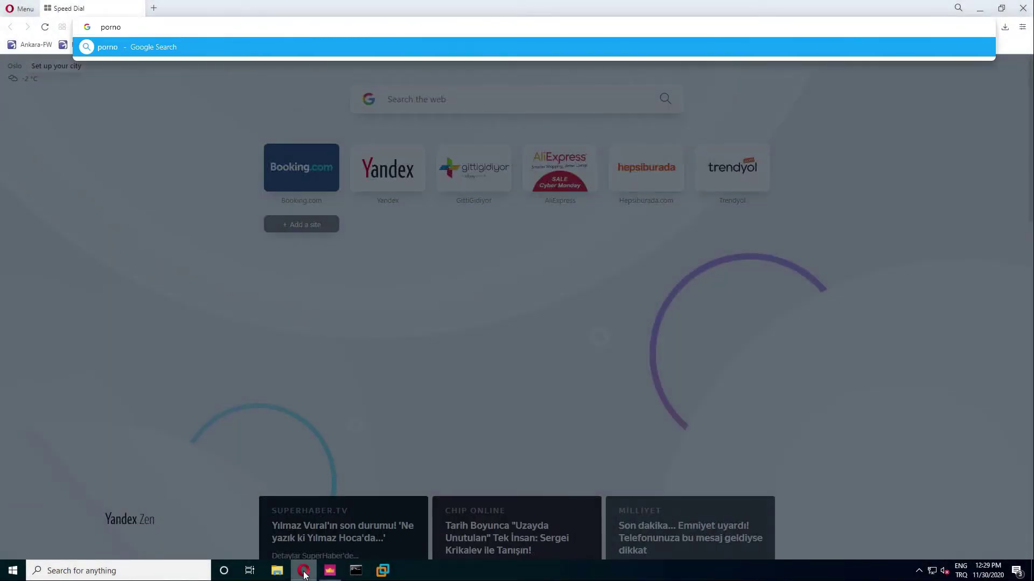
pyautogui.write('.com')
pyautogui.press('Return')
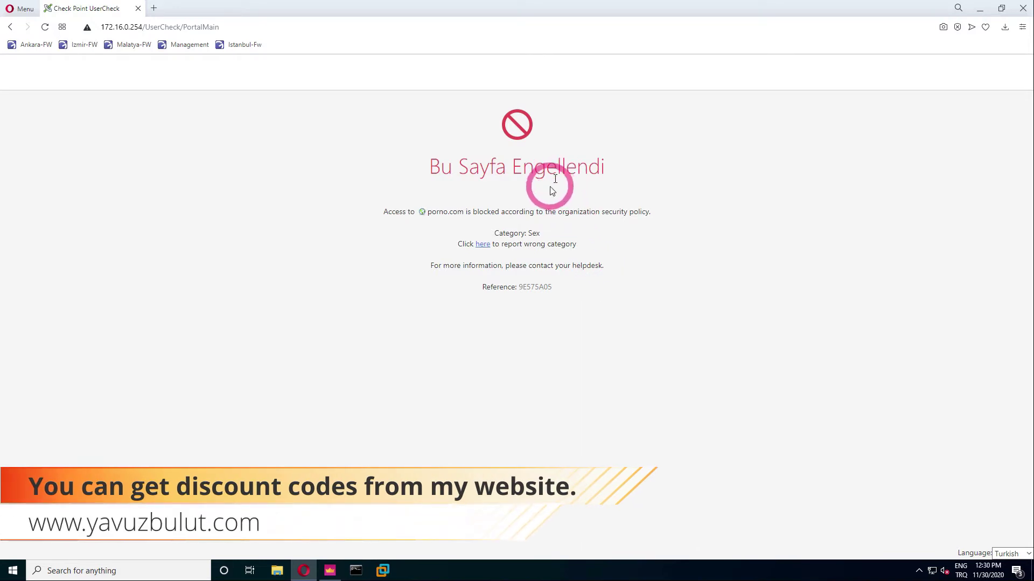
pyautogui.click(153, 8)
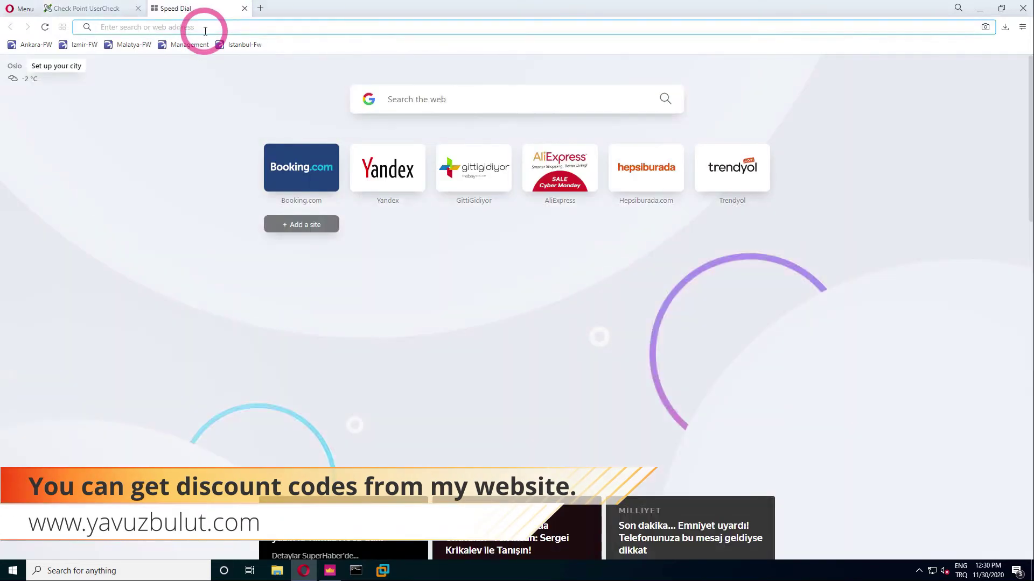
pyautogui.write('xart.com')
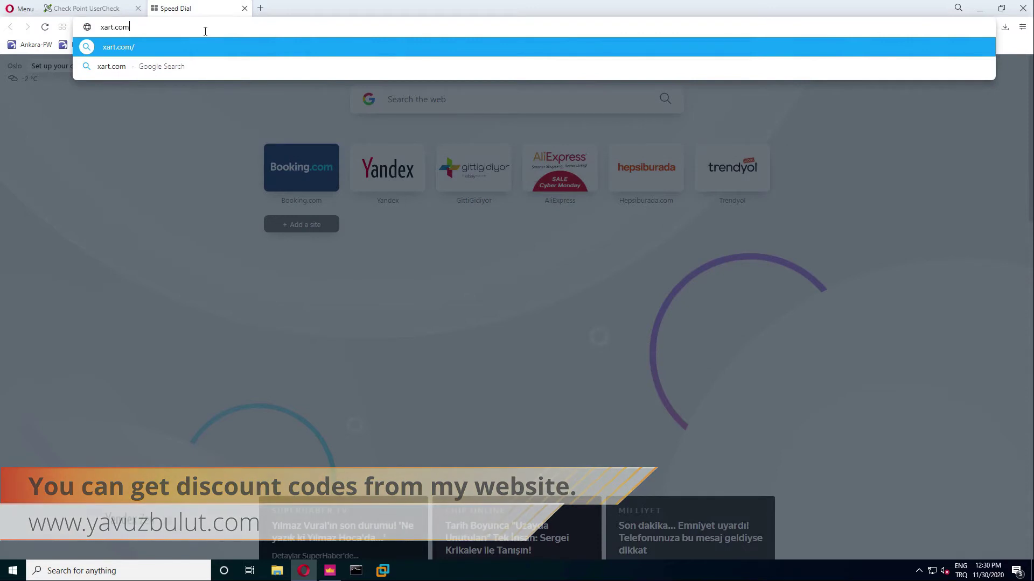
pyautogui.press('Return')
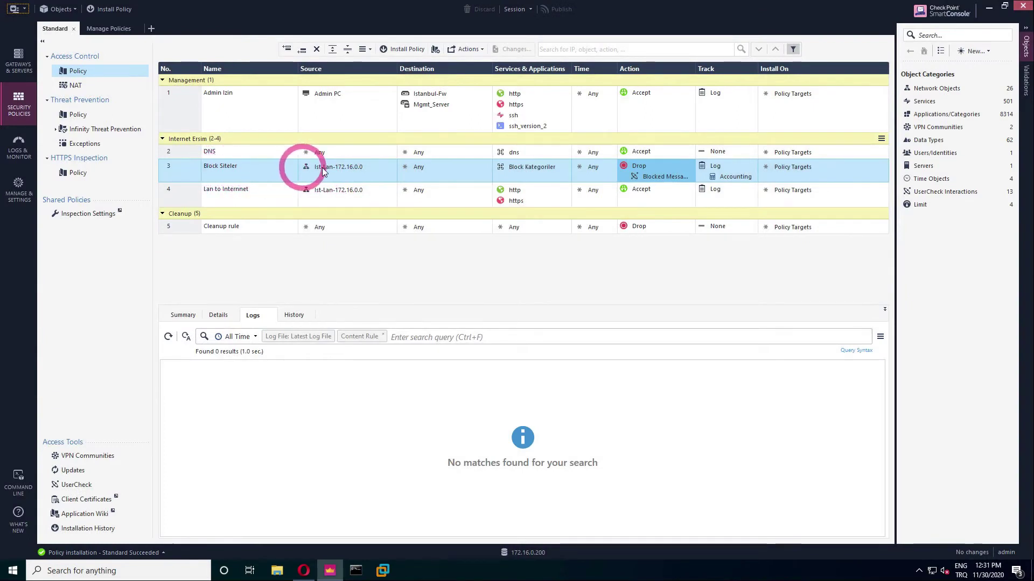
# Step: Create a custom Application/Site for the Block Siteler rule's Services & Applications and name it sahibinde.com
pyautogui.click(565, 163)
pyautogui.click(565, 165)
pyautogui.click(902, 181)
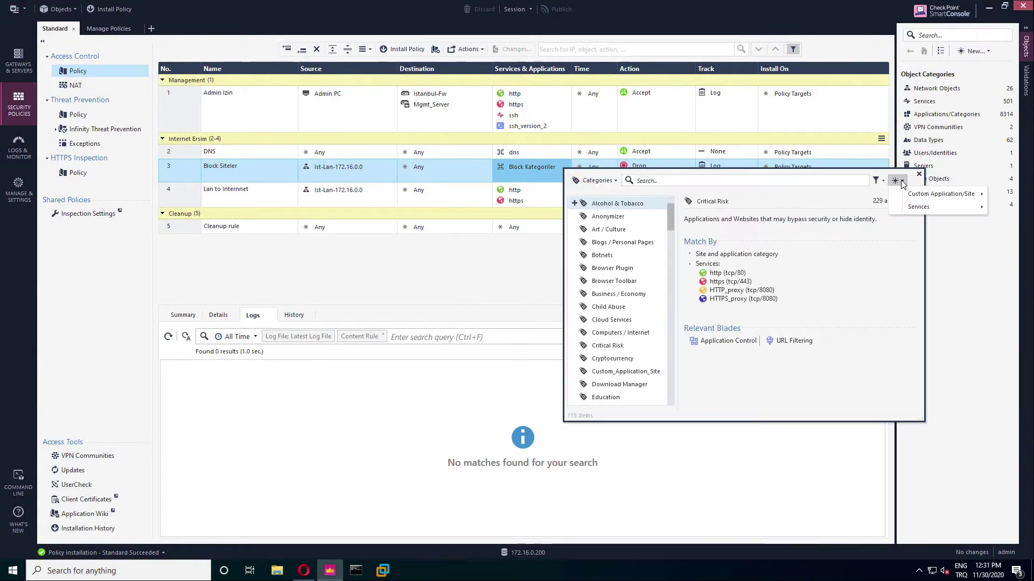
pyautogui.click(915, 193)
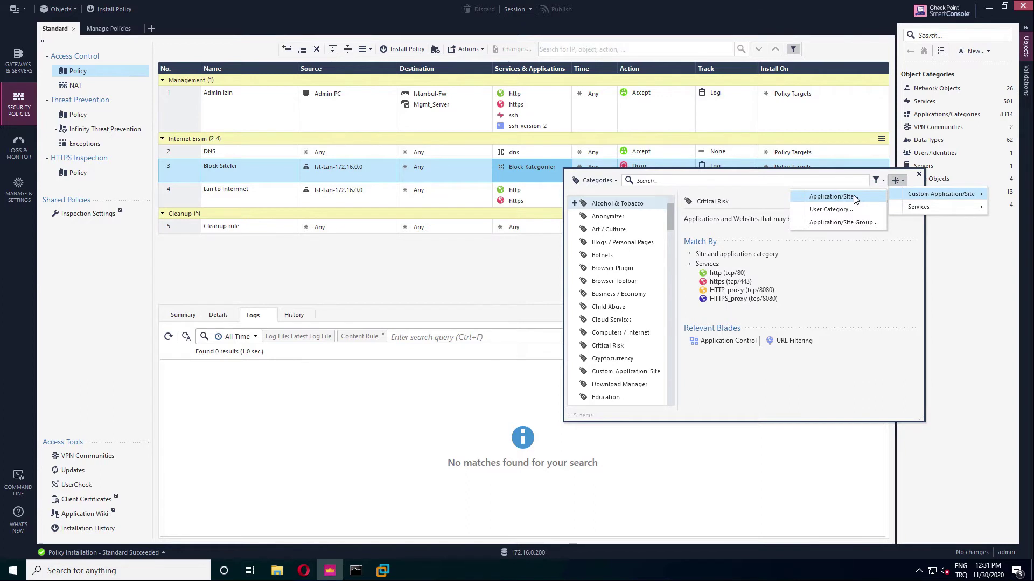
pyautogui.click(855, 198)
pyautogui.click(483, 139)
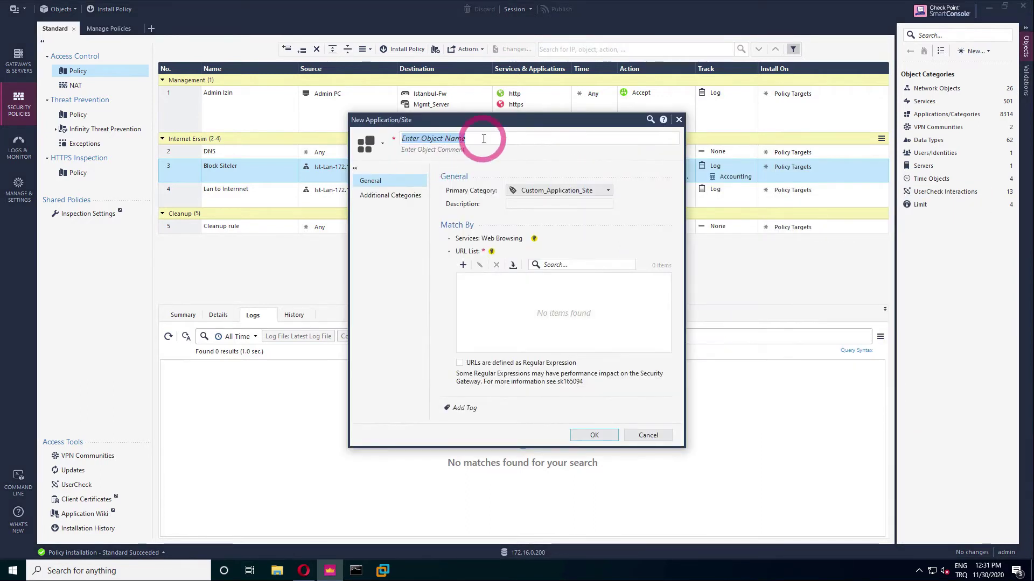
pyautogui.write('sanibinde.')
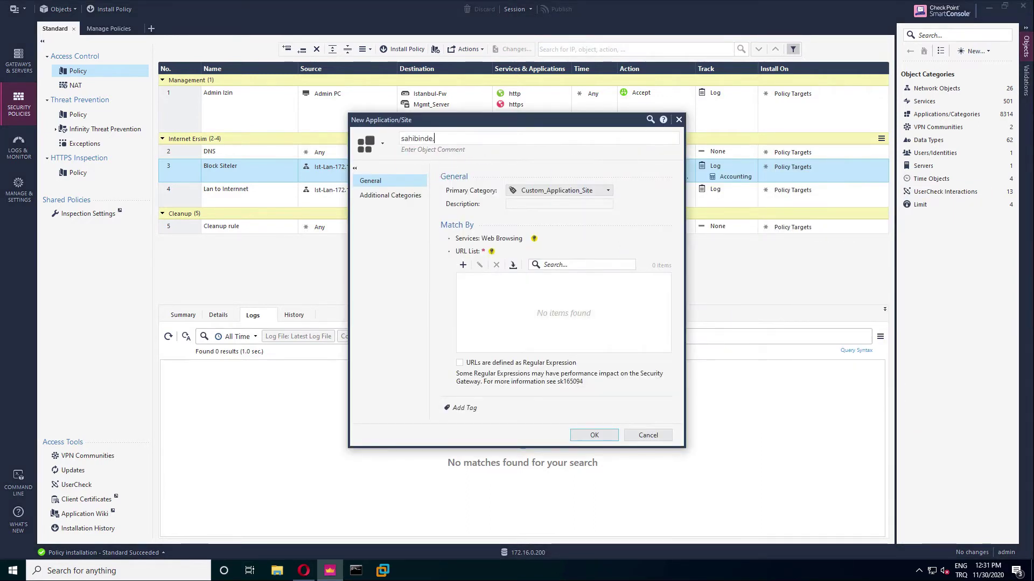
pyautogui.write('com')
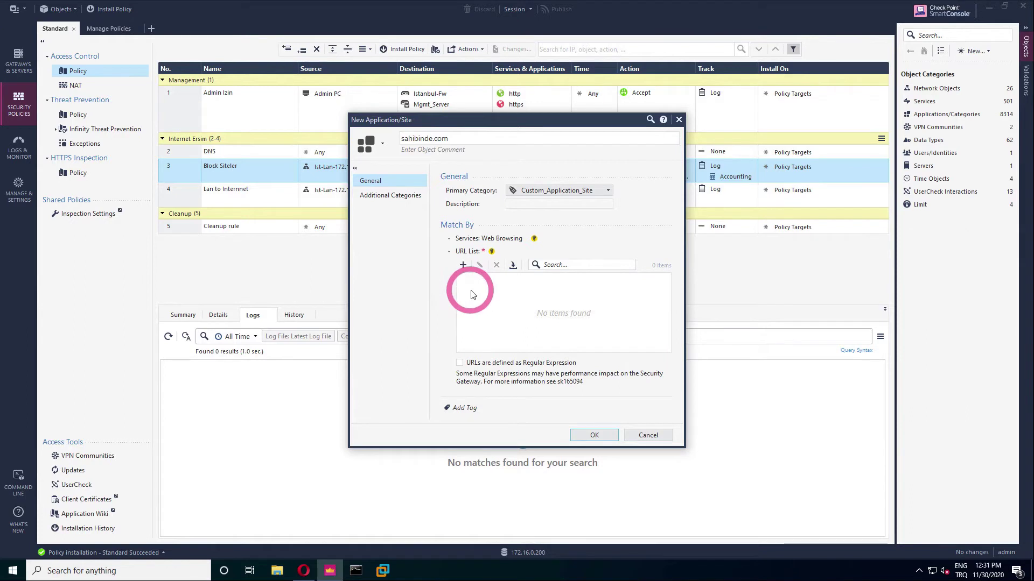
pyautogui.click(463, 265)
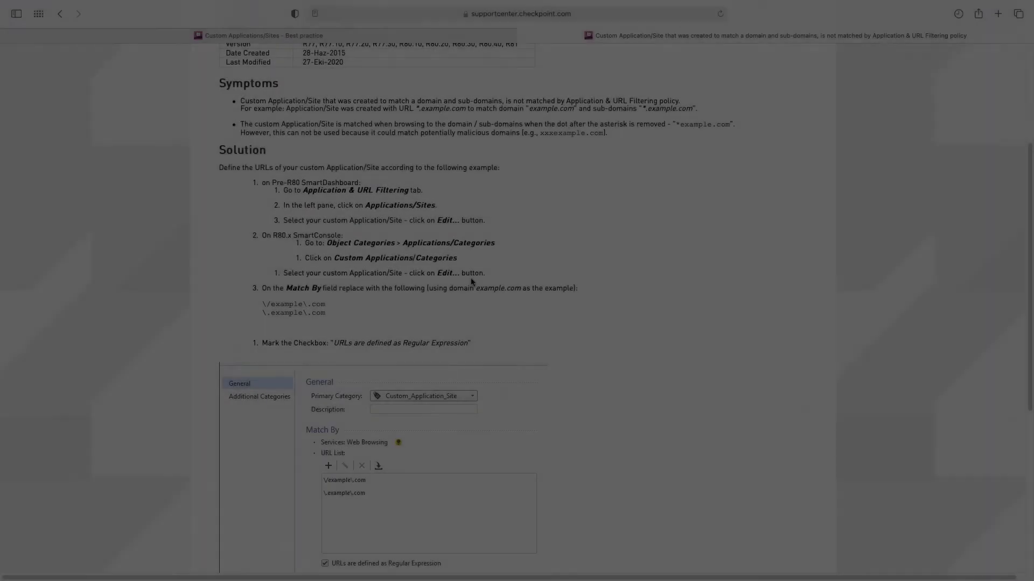
# Step: Read support articles sk106623 and sk165094 on URL formats for custom sites, including the examples with and without regular expressions
pyautogui.scroll(5, 471, 278)
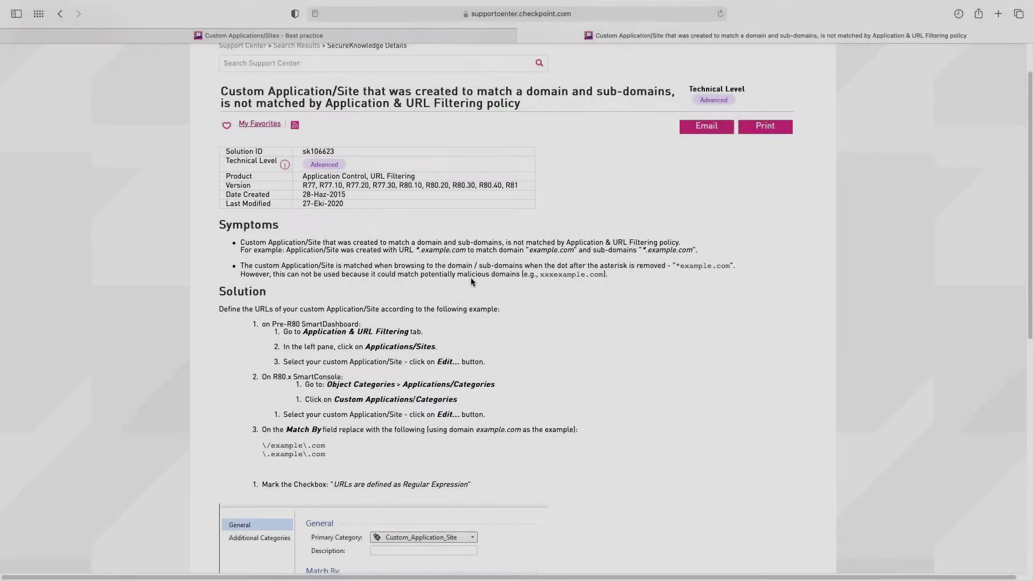
pyautogui.click(473, 276)
pyautogui.scroll(-6, 473, 270)
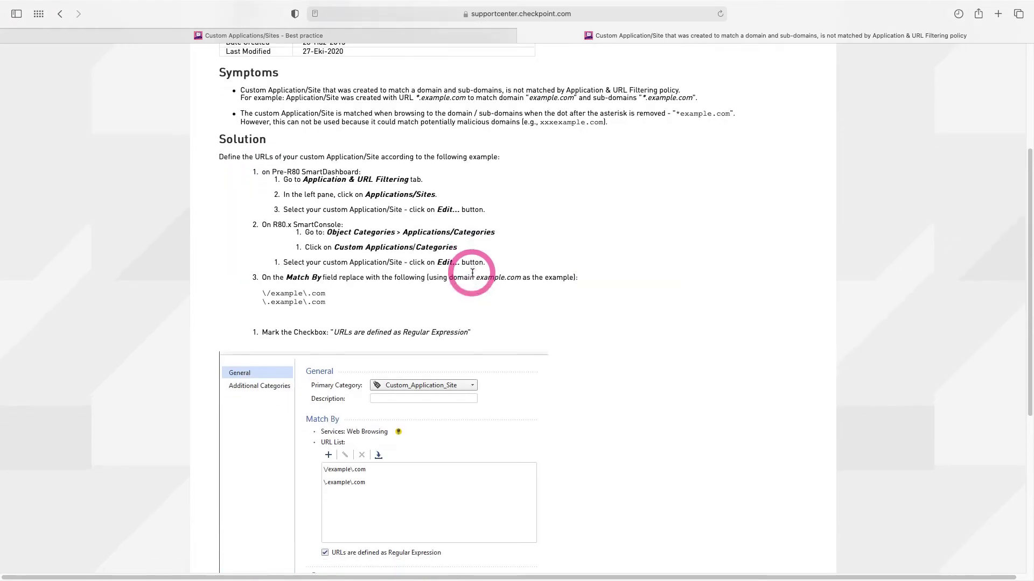
pyautogui.scroll(6, 363, 361)
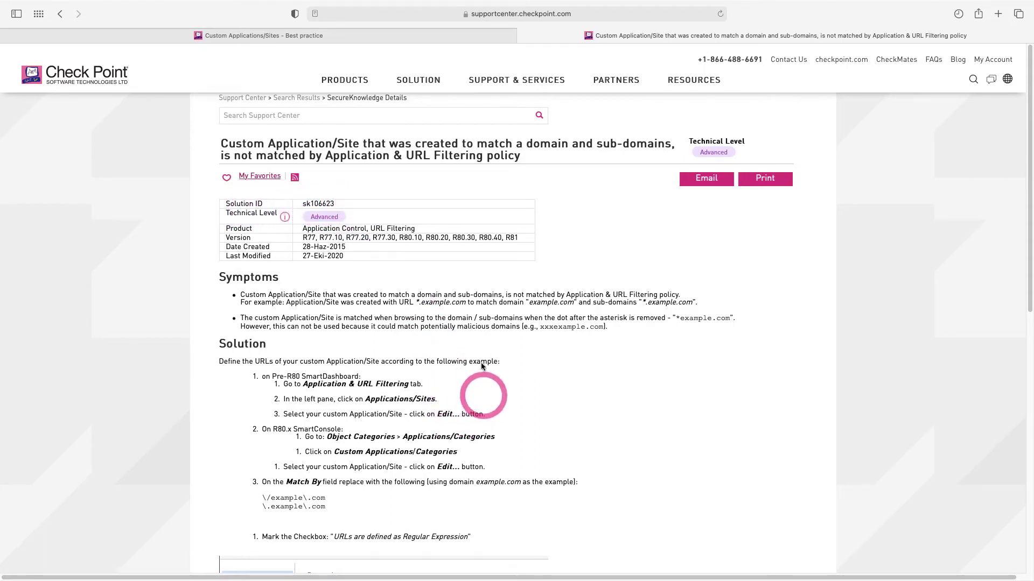
pyautogui.click(354, 36)
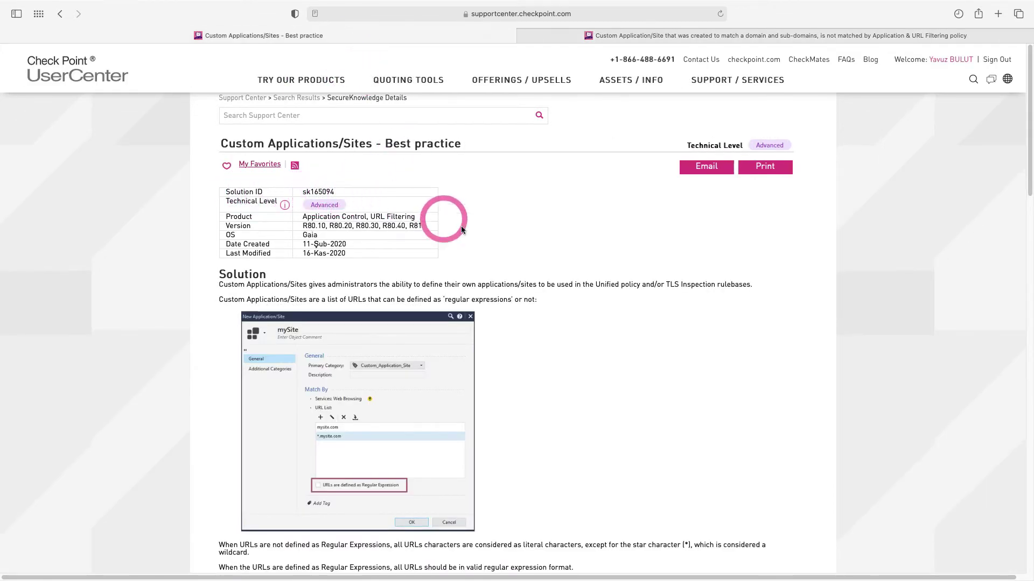
pyautogui.scroll(-15, 504, 308)
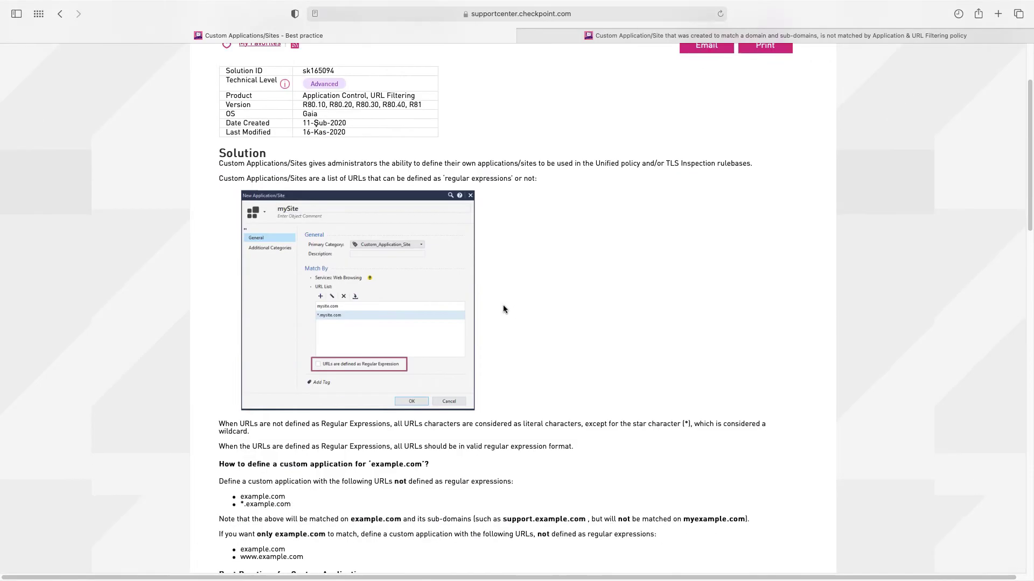
pyautogui.scroll(-15, 504, 309)
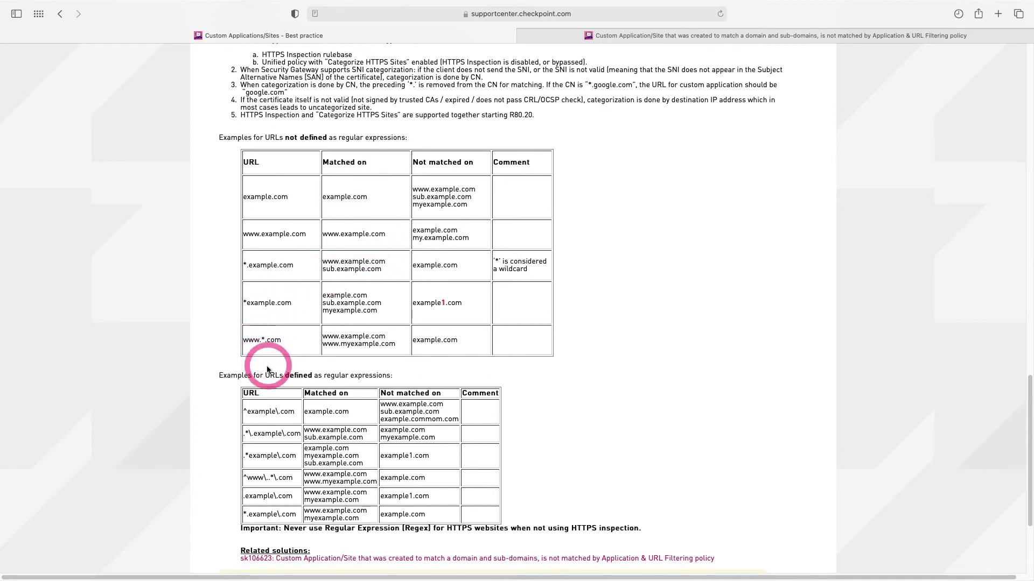
pyautogui.scroll(-3, 247, 377)
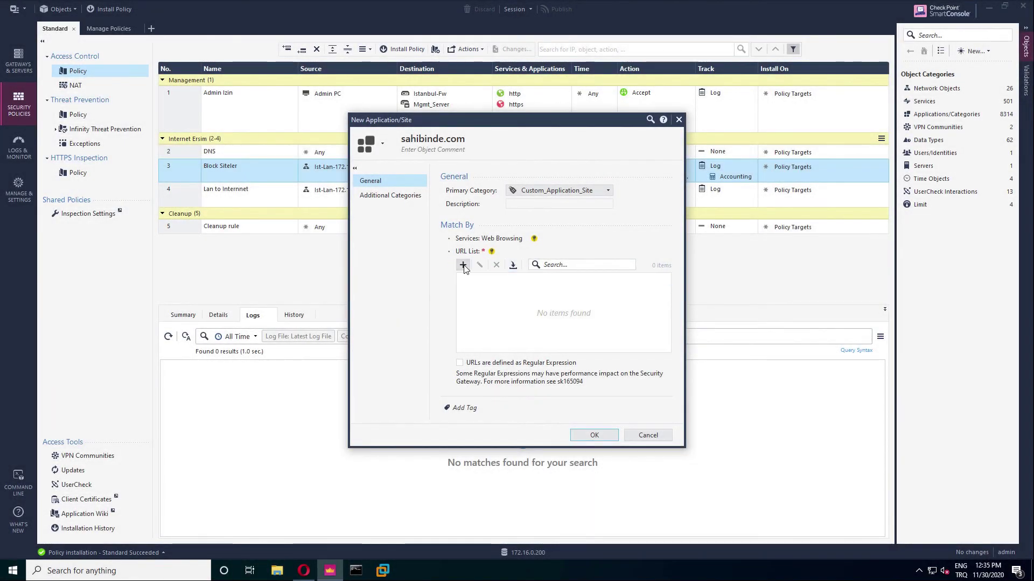
# Step: Add the URLs \/sahibinden\.com and \.sahibinden\.com to the new site's URL list
pyautogui.click(462, 266)
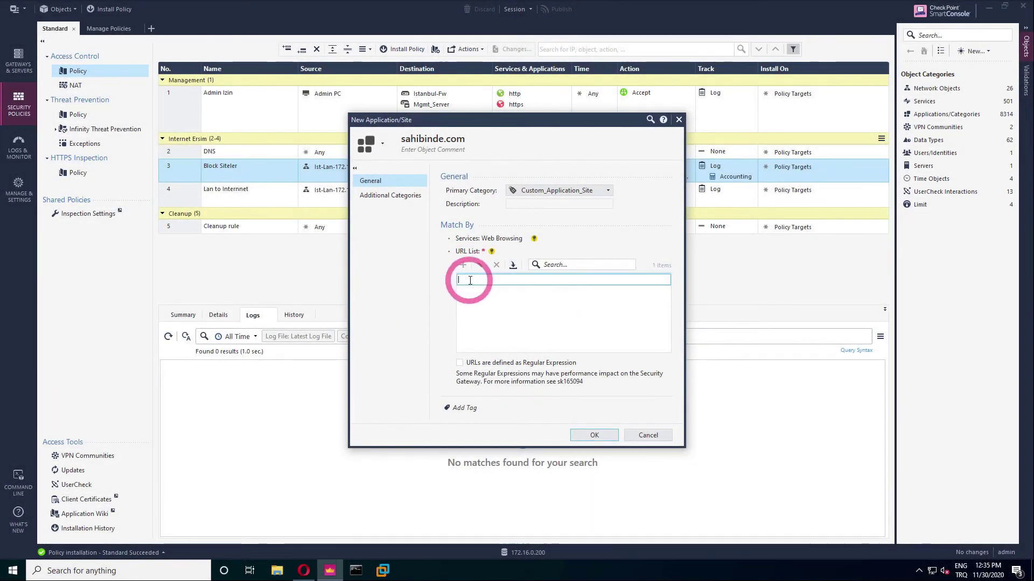
pyautogui.write('\\sahibinden\\.com')
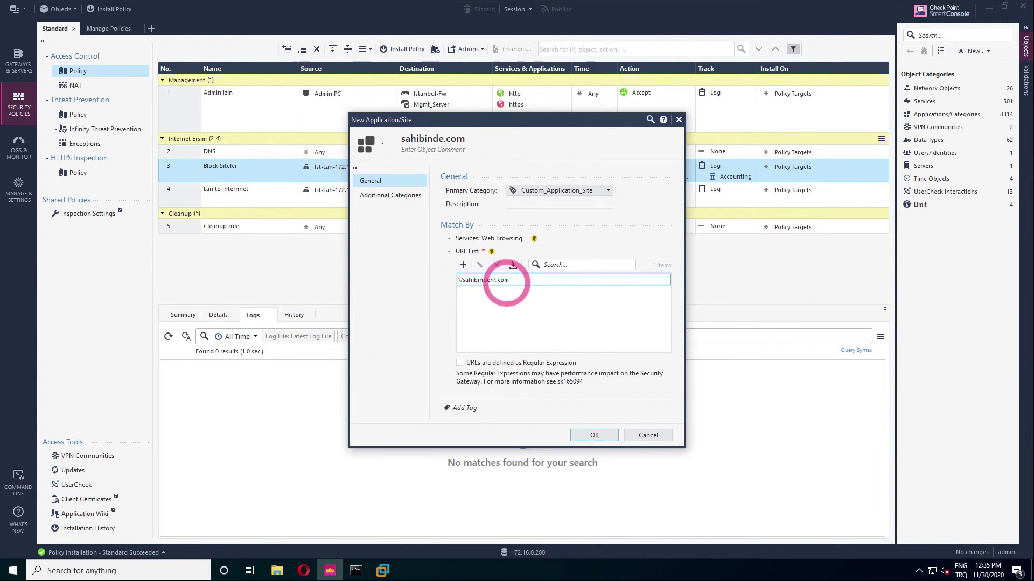
pyautogui.doubleClick(502, 280)
pyautogui.rightClick(463, 281)
pyautogui.click(489, 297)
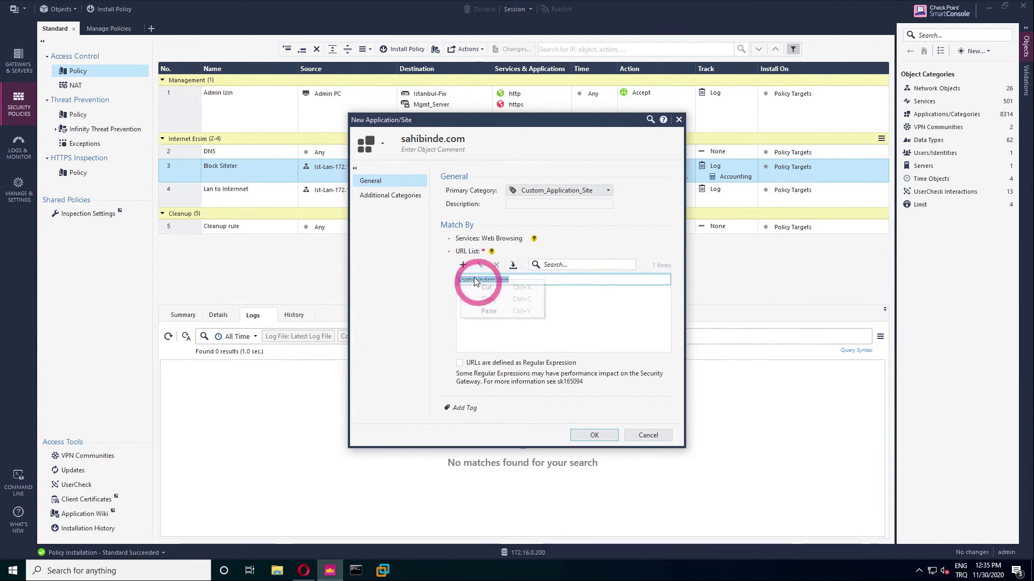
pyautogui.click(463, 265)
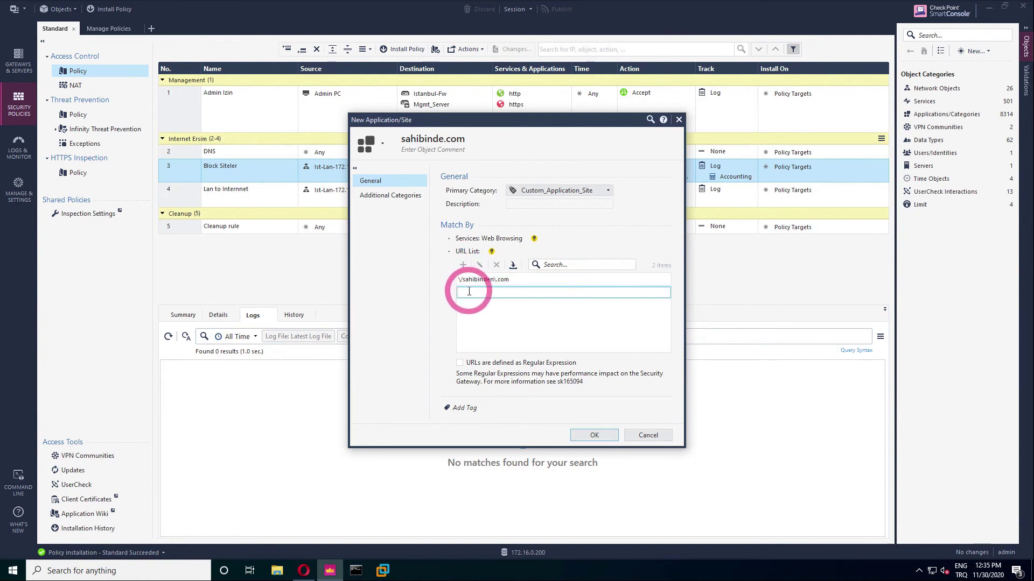
pyautogui.rightClick(468, 295)
pyautogui.click(492, 320)
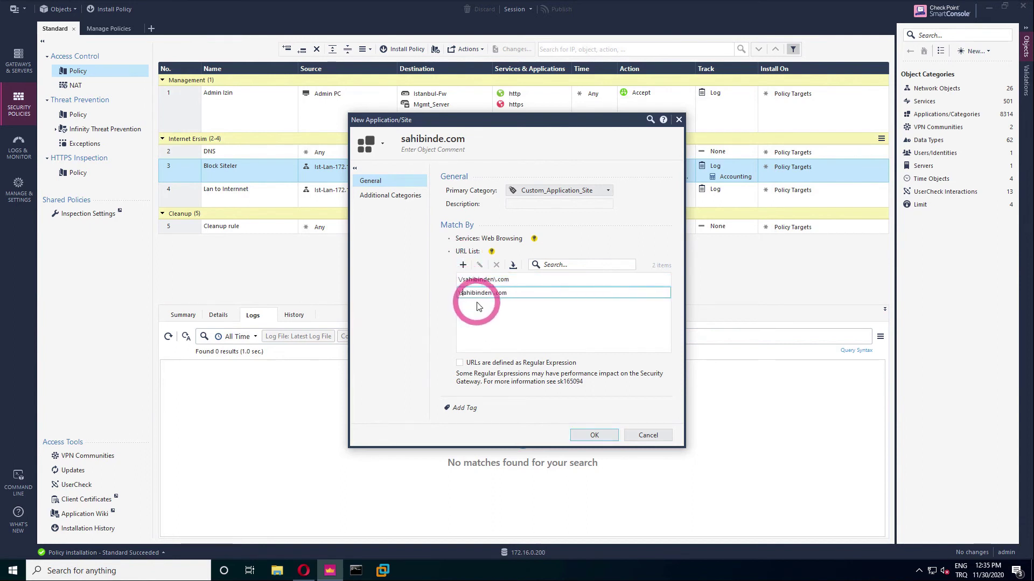
pyautogui.click(484, 291)
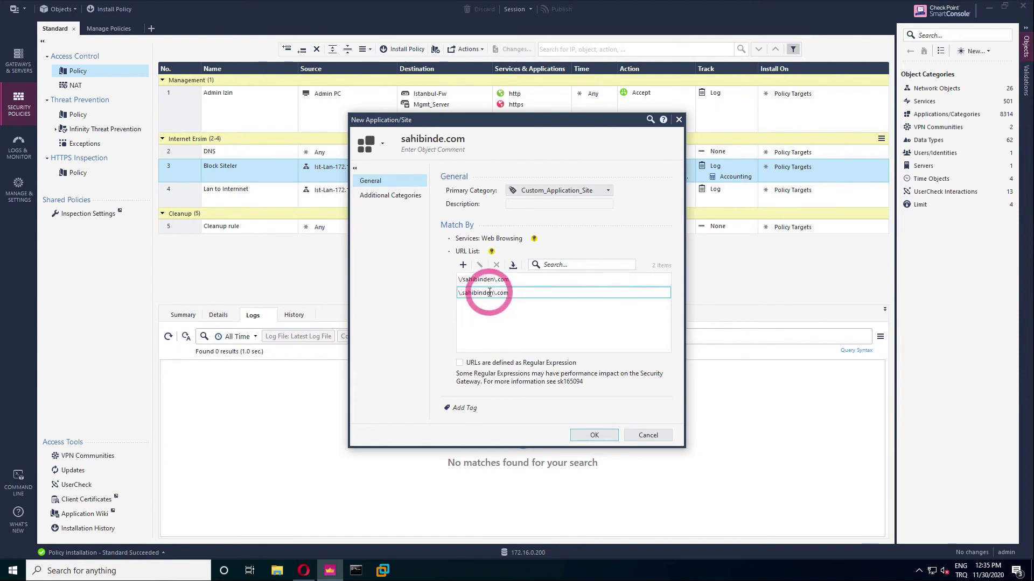
pyautogui.click(511, 293)
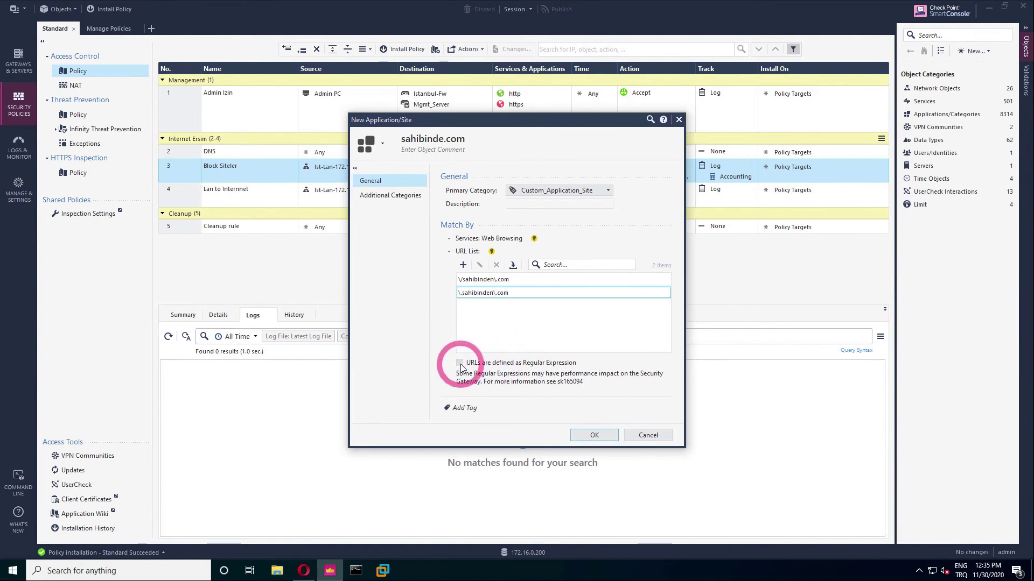
# Step: Mark the site's URLs as defined by regular expression and save the sahibinde.com object
pyautogui.click(588, 437)
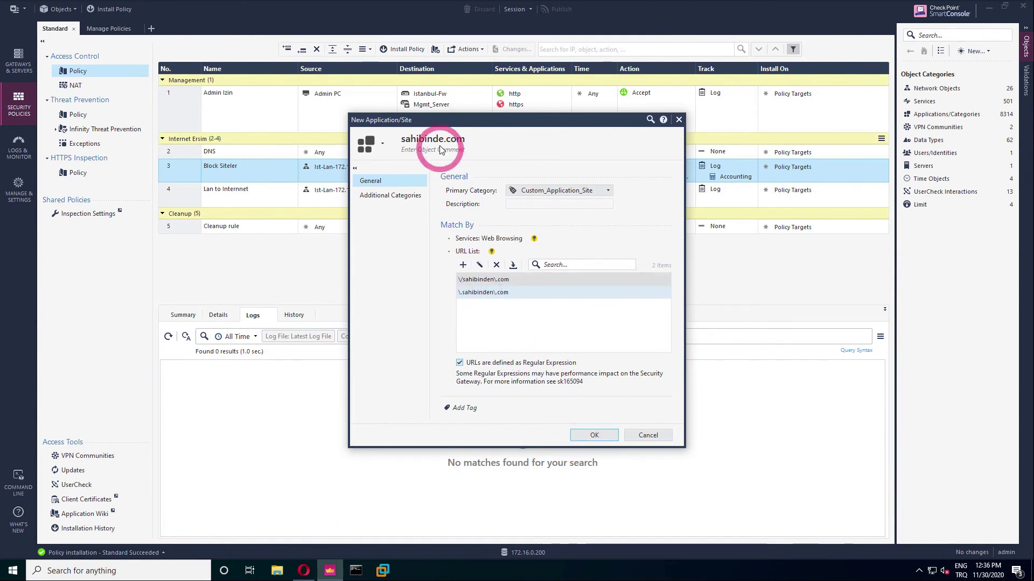
pyautogui.moveTo(557, 194)
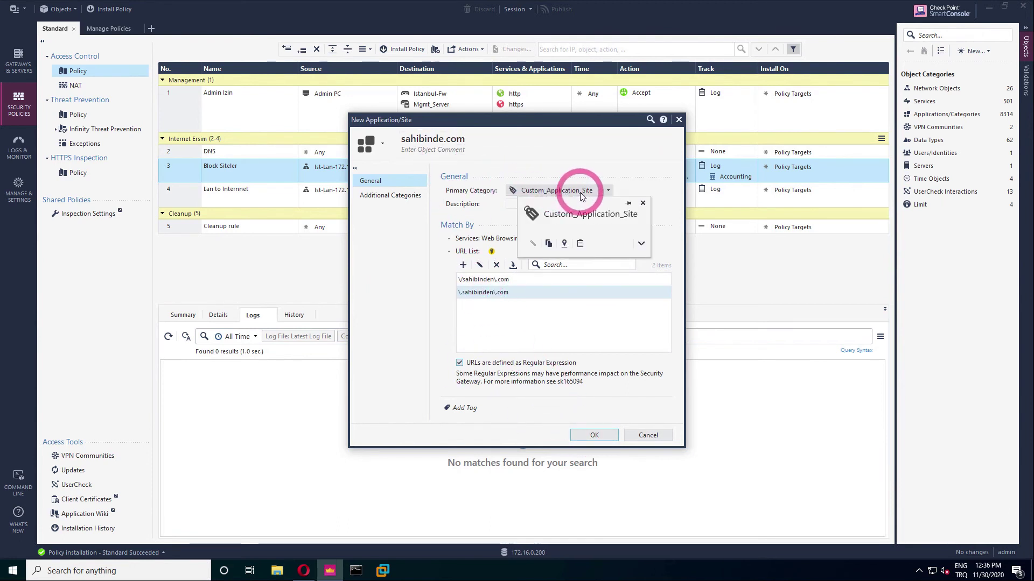
pyautogui.click(593, 435)
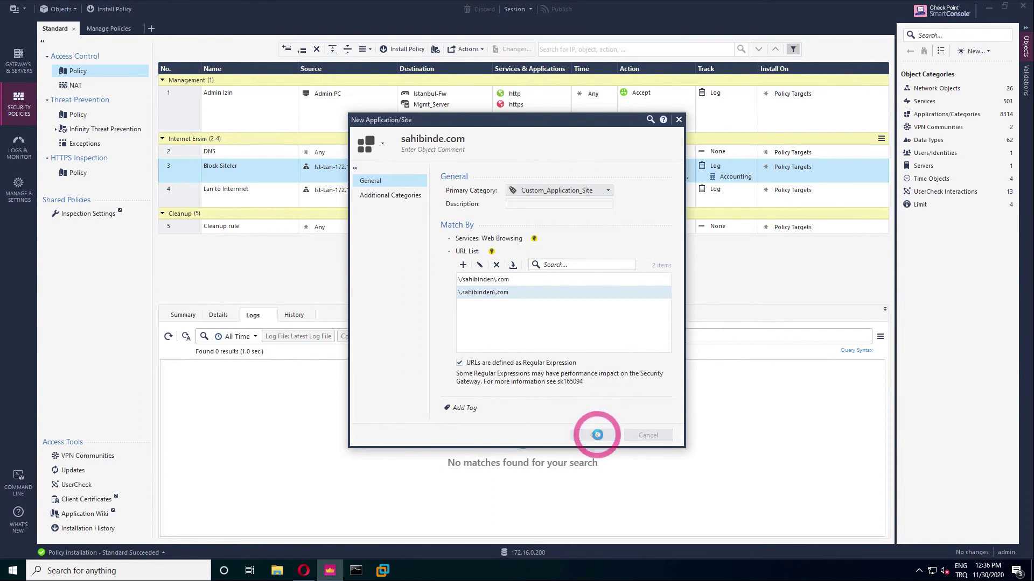
# Step: Examine the custom Application/Site objects and groups, the Block Kategoriler members and the sahibinde.com details in the Block Siteler rule
pyautogui.click(943, 116)
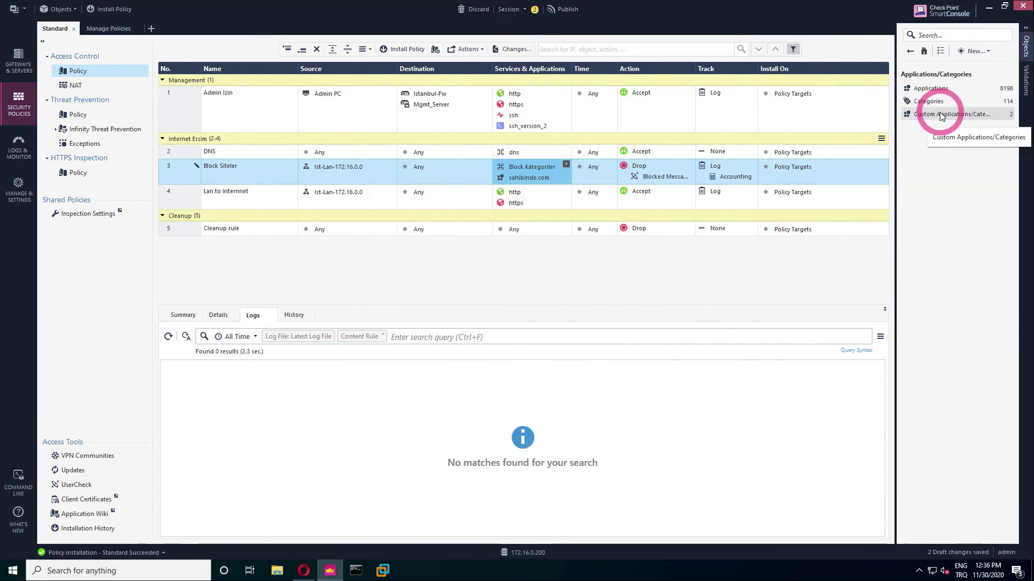
pyautogui.click(948, 117)
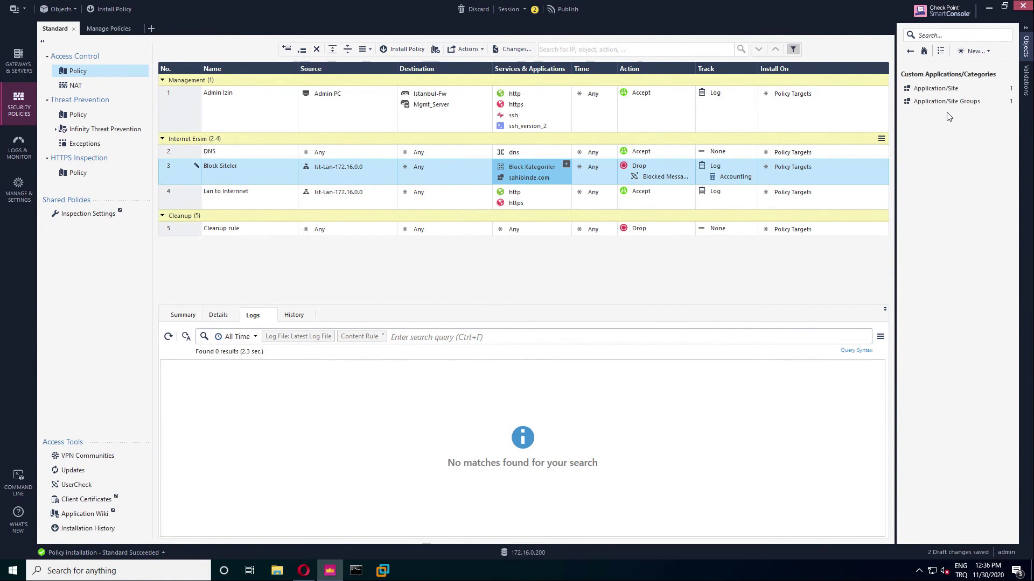
pyautogui.click(939, 88)
pyautogui.click(910, 51)
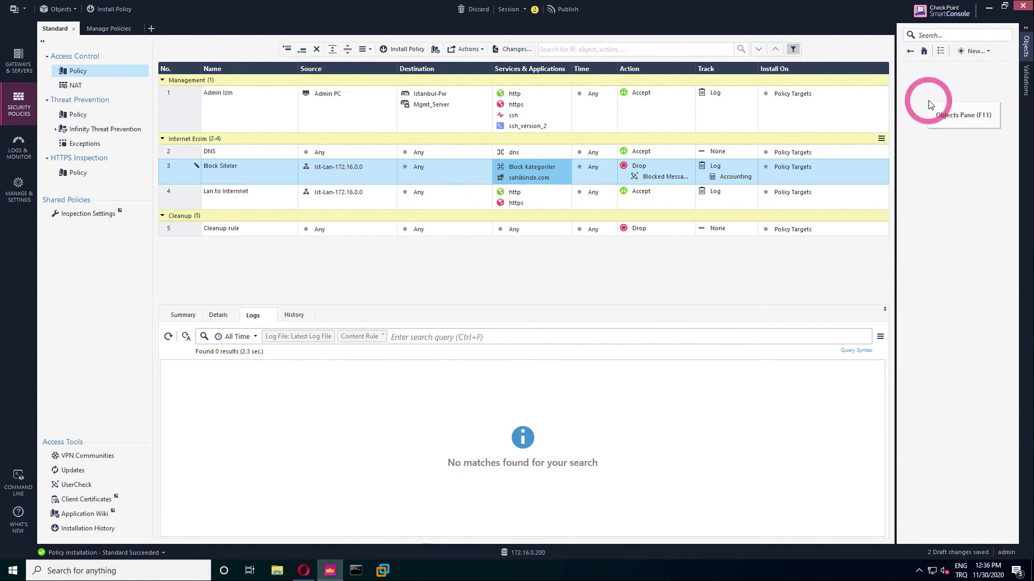
pyautogui.click(927, 102)
pyautogui.click(927, 92)
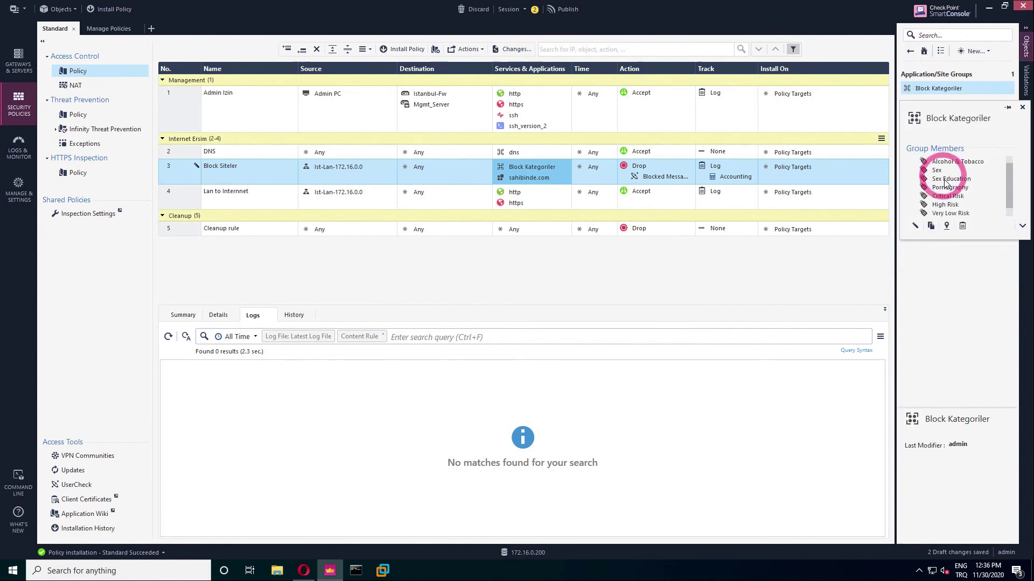
pyautogui.click(914, 52)
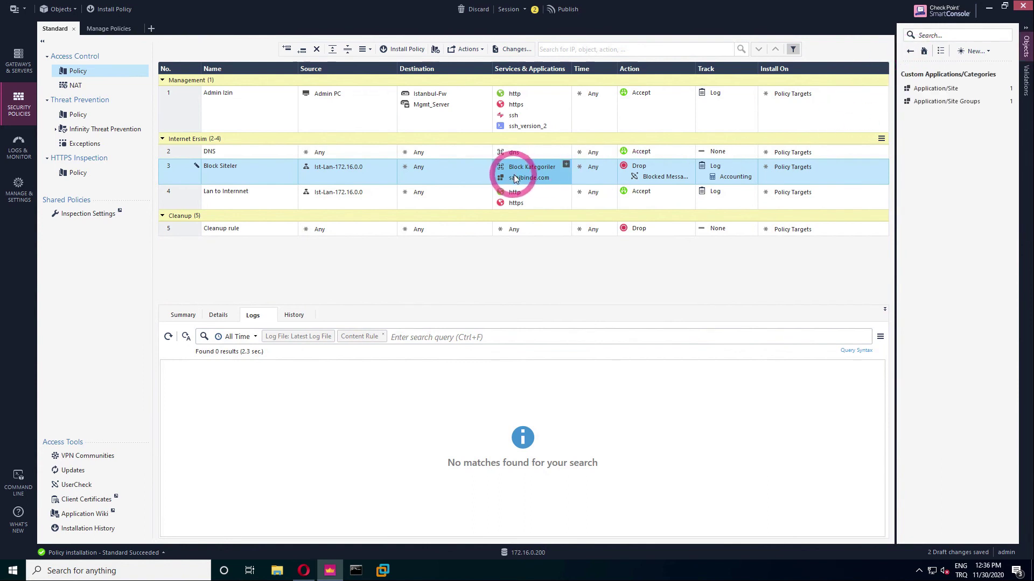
pyautogui.moveTo(514, 175)
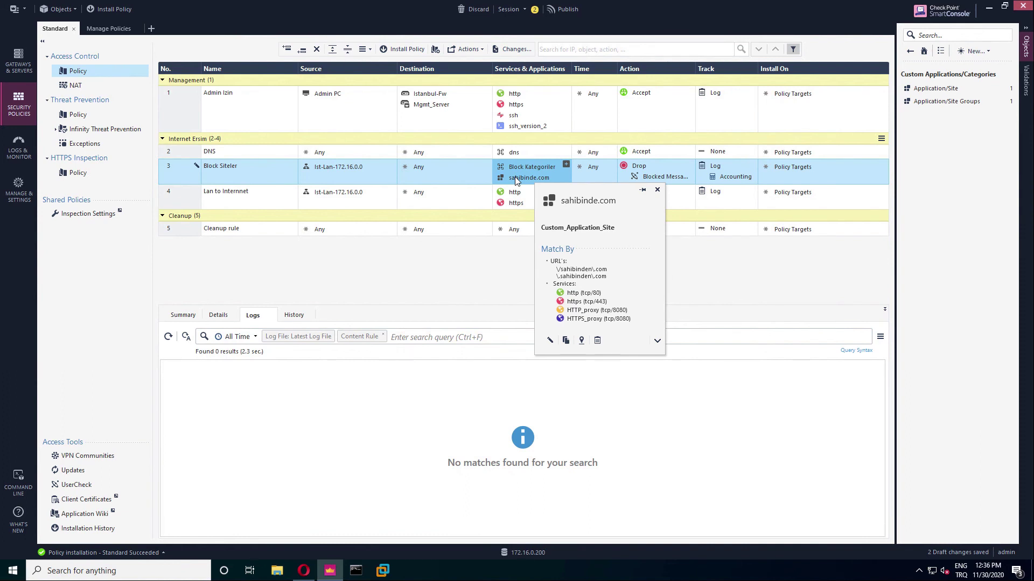
# Step: Publish the session's changes, install the Standard policy and check the installation task for Istanbul-Fw
pyautogui.click(562, 9)
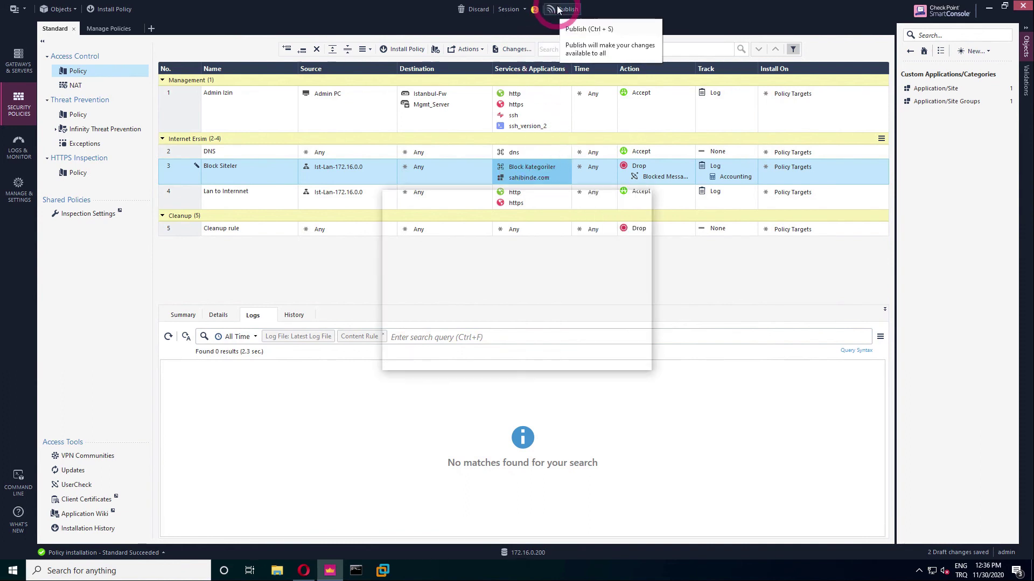
pyautogui.click(568, 357)
pyautogui.click(109, 9)
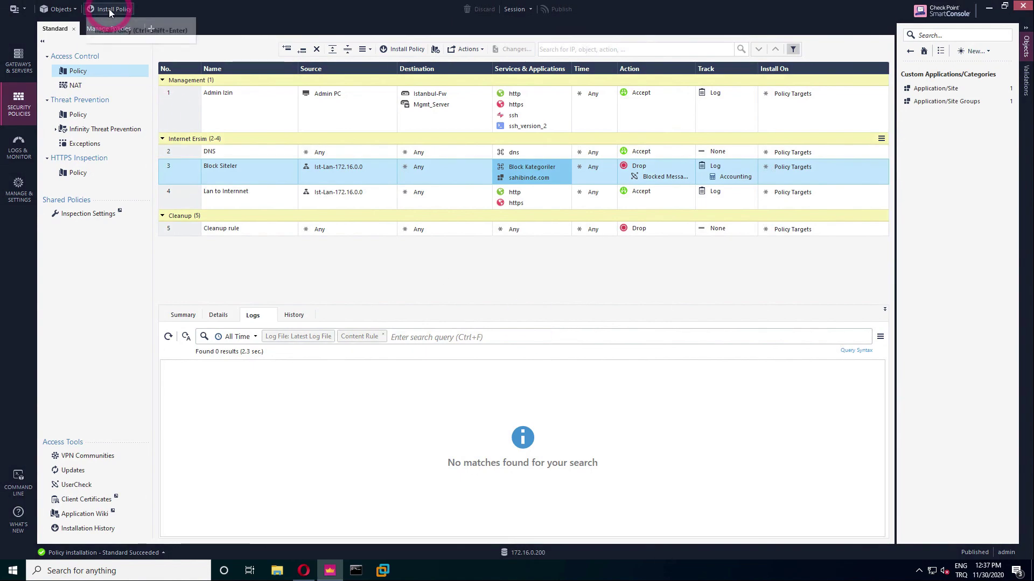
pyautogui.click(695, 434)
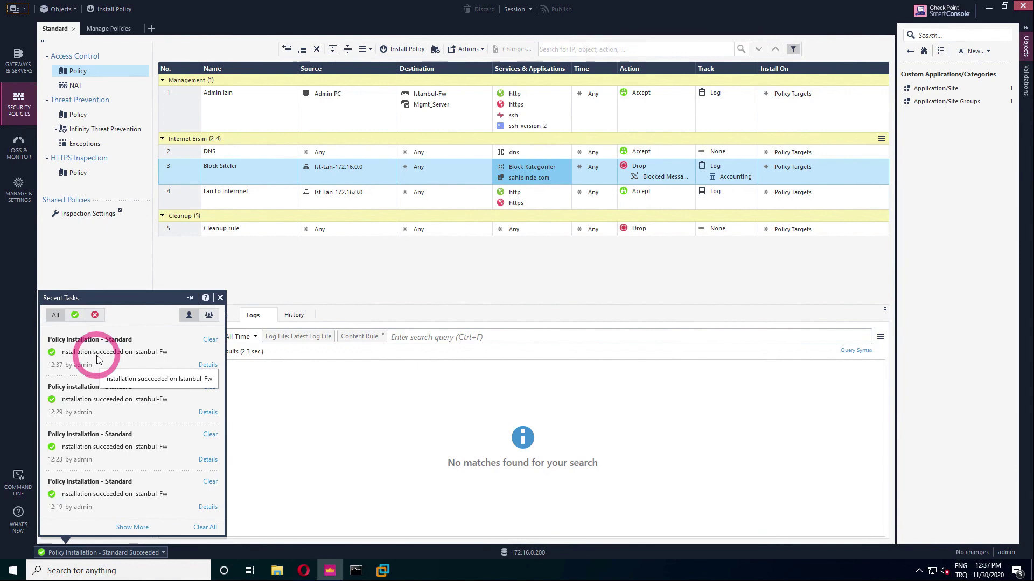
pyautogui.click(98, 359)
# Step: Switch to the Opera browser and visit sahibinden.com to test the custom site block
pyautogui.click(305, 571)
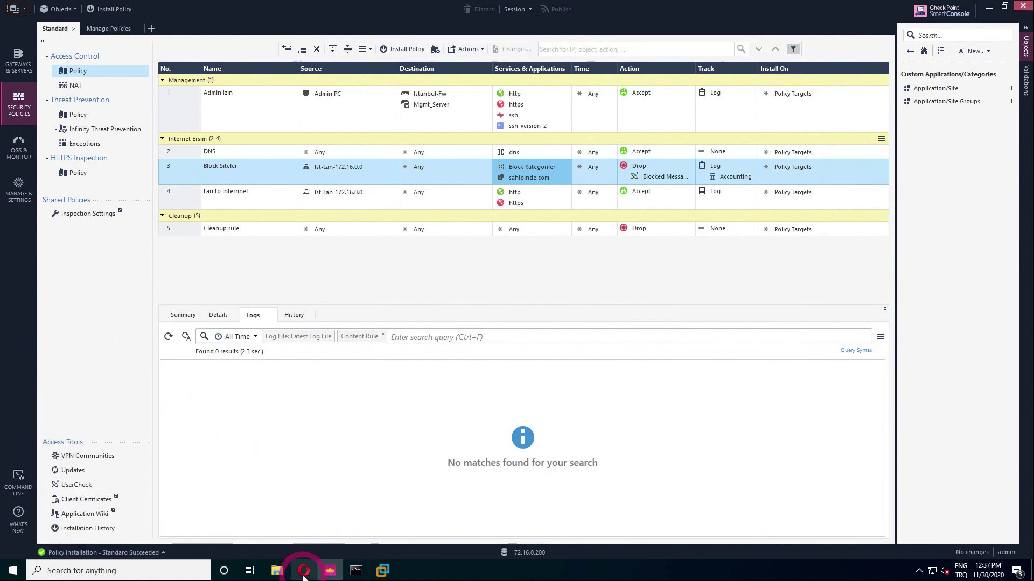
pyautogui.click(288, 28)
pyautogui.write('sahibinde.com')
pyautogui.press('Return')
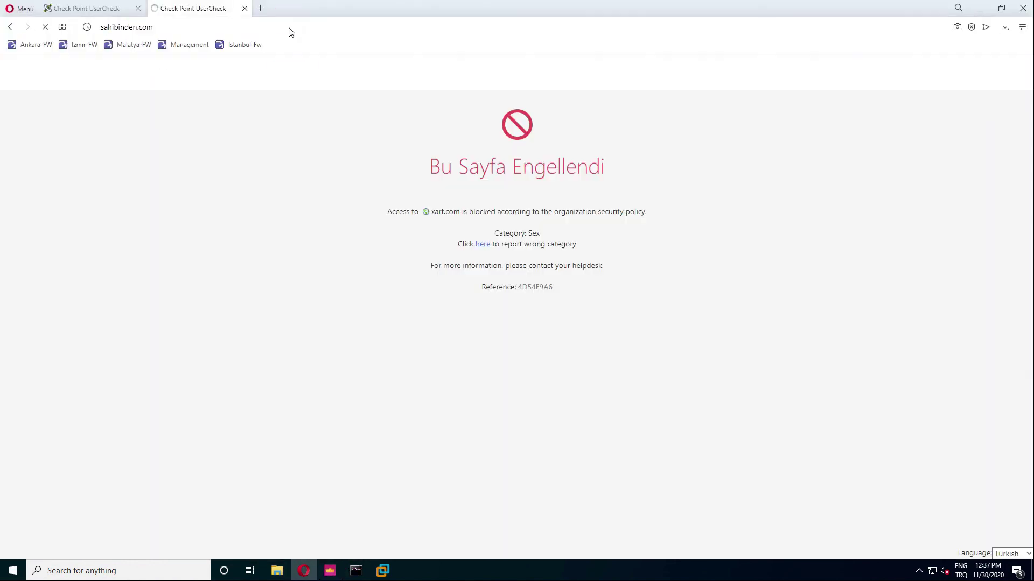